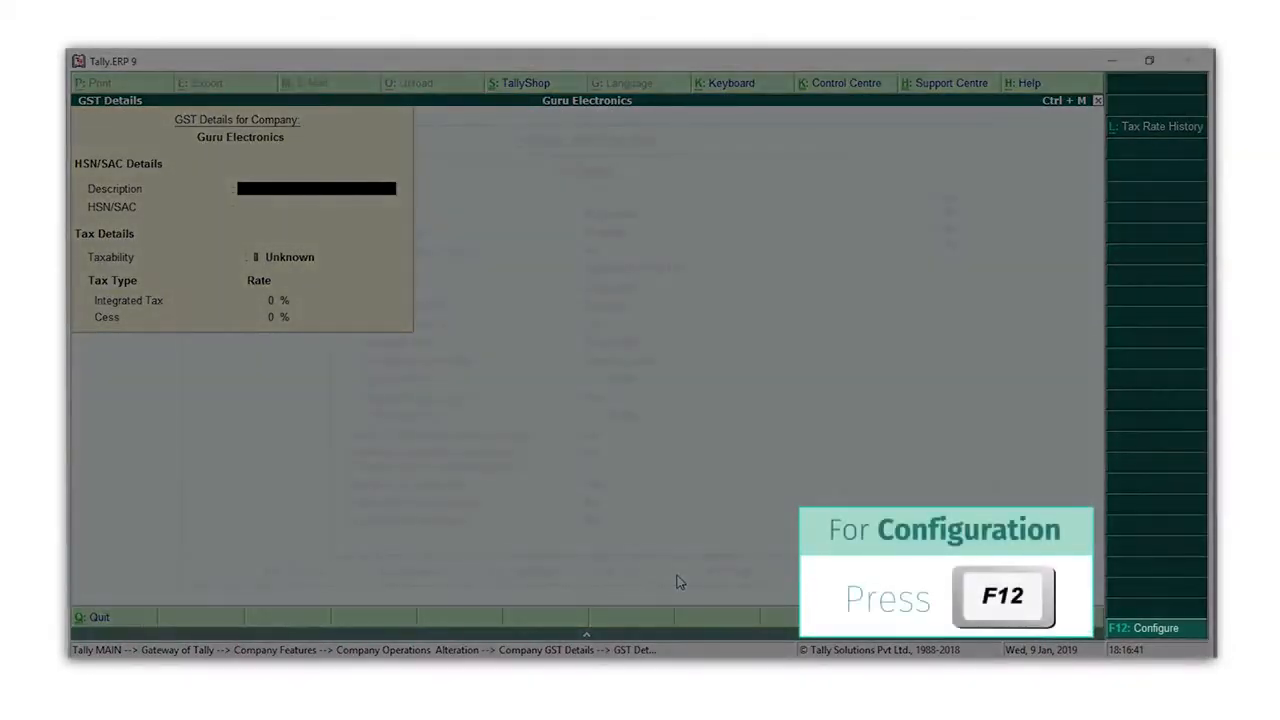
Turn on Allow HSN/SAC details in the company GST configuration
{"action": "key", "text": "F12"}
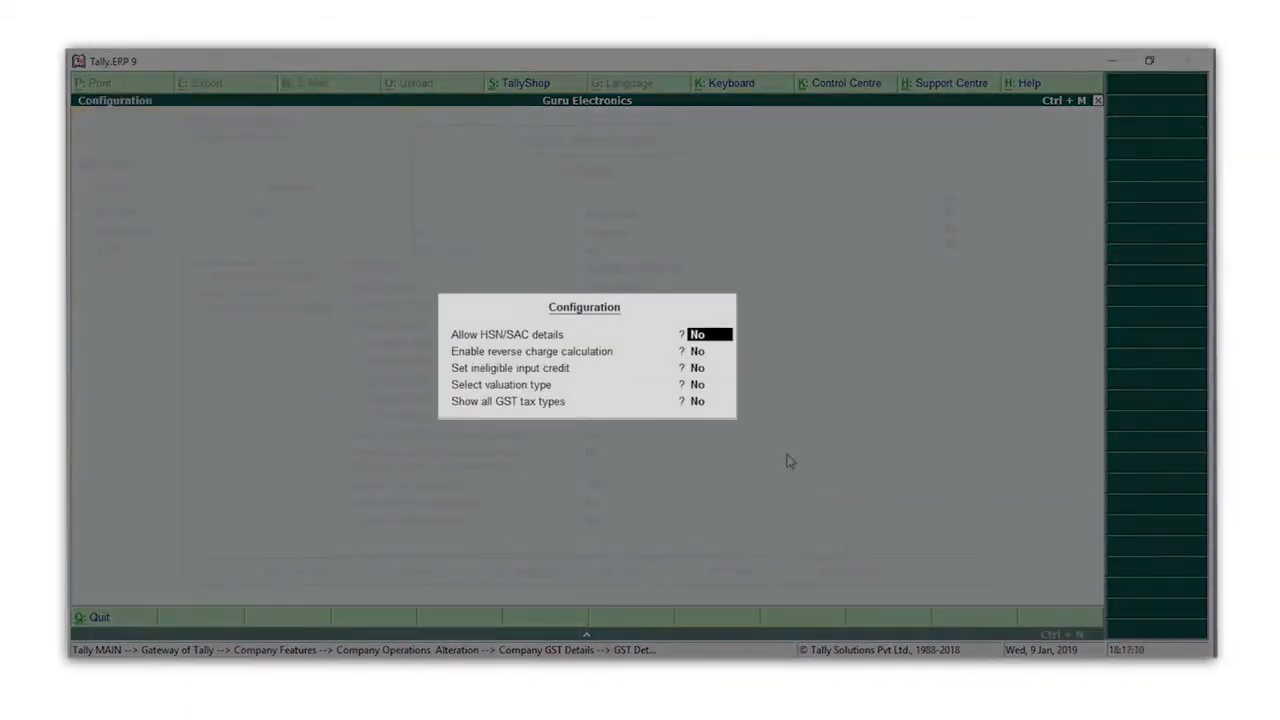
{"action": "type", "text": "Y"}
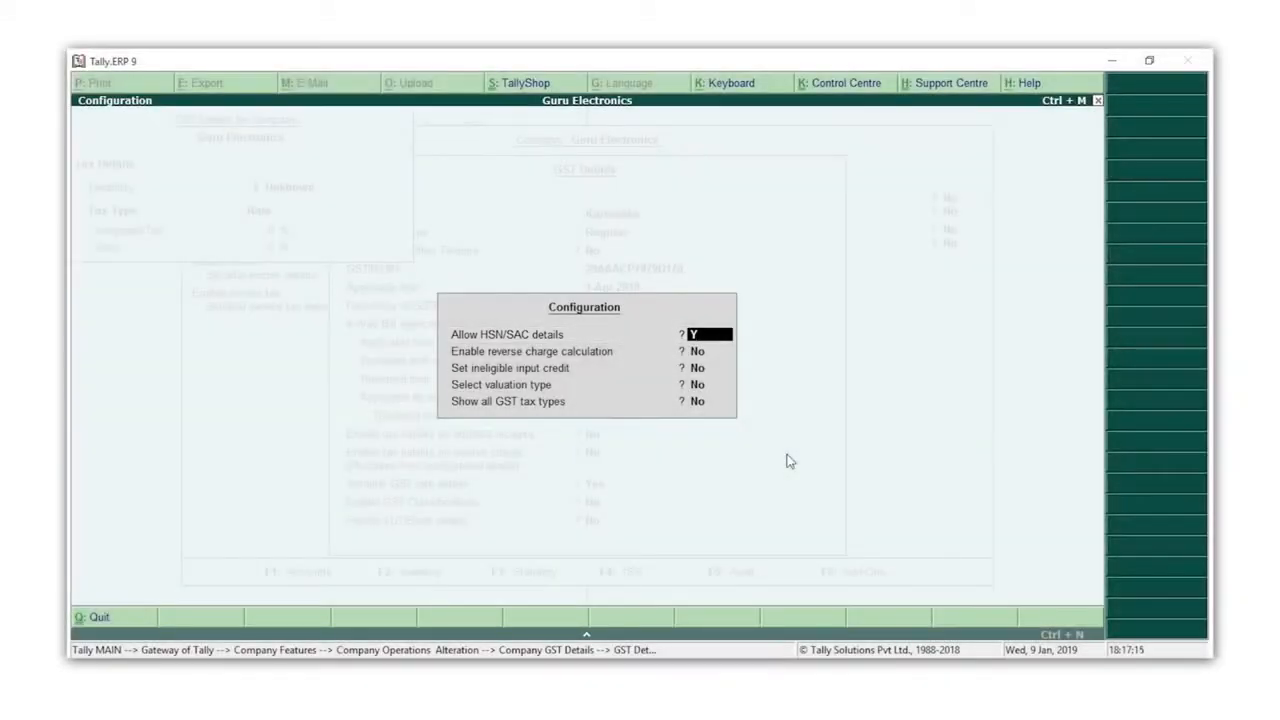
{"action": "key", "text": "ctrl+a"}
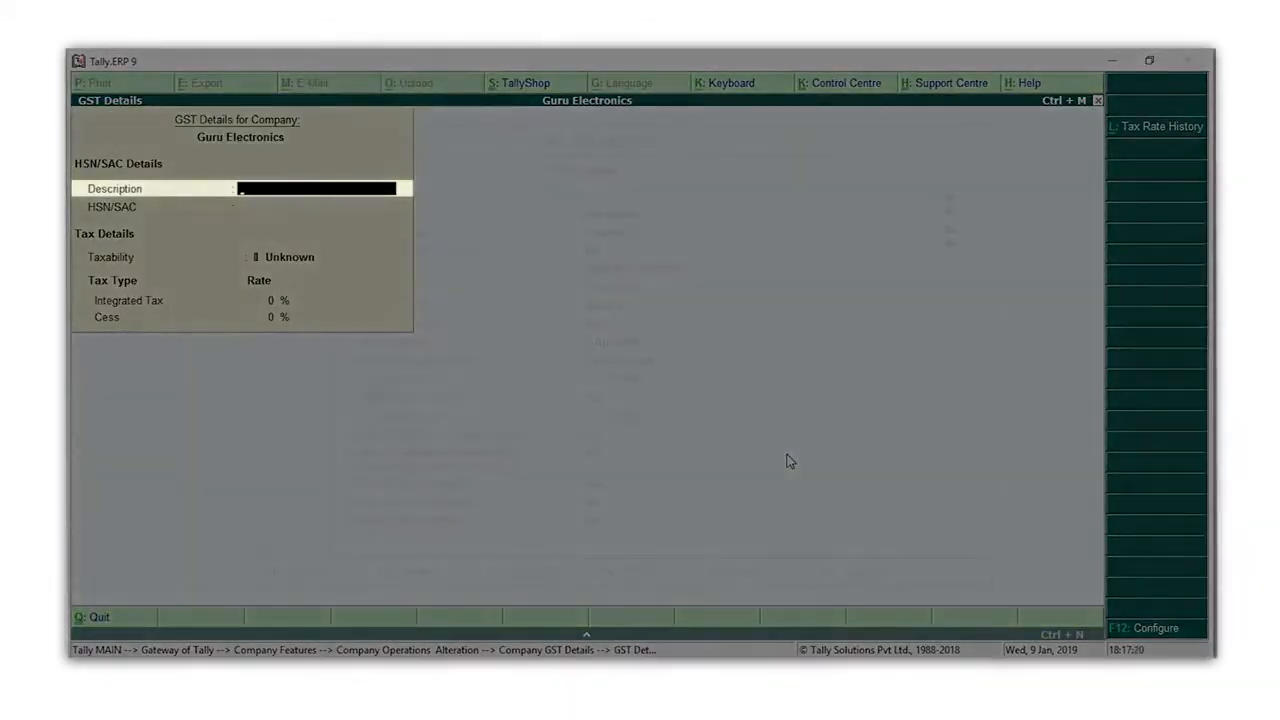
Enter description Computers, HSN/SAC 8471, taxability Taxable, with 18% integrated tax
{"action": "type", "text": "Computers"}
{"action": "key", "text": "Return"}
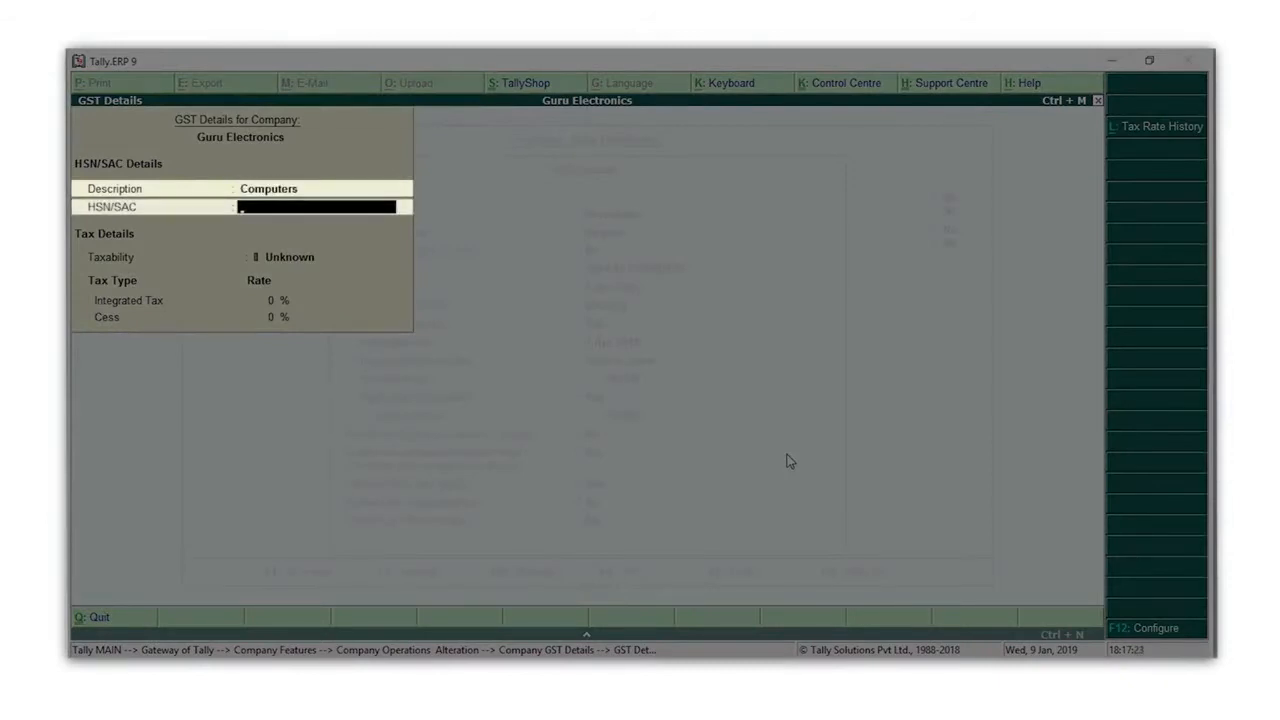
{"action": "type", "text": "8471"}
{"action": "key", "text": "Return"}
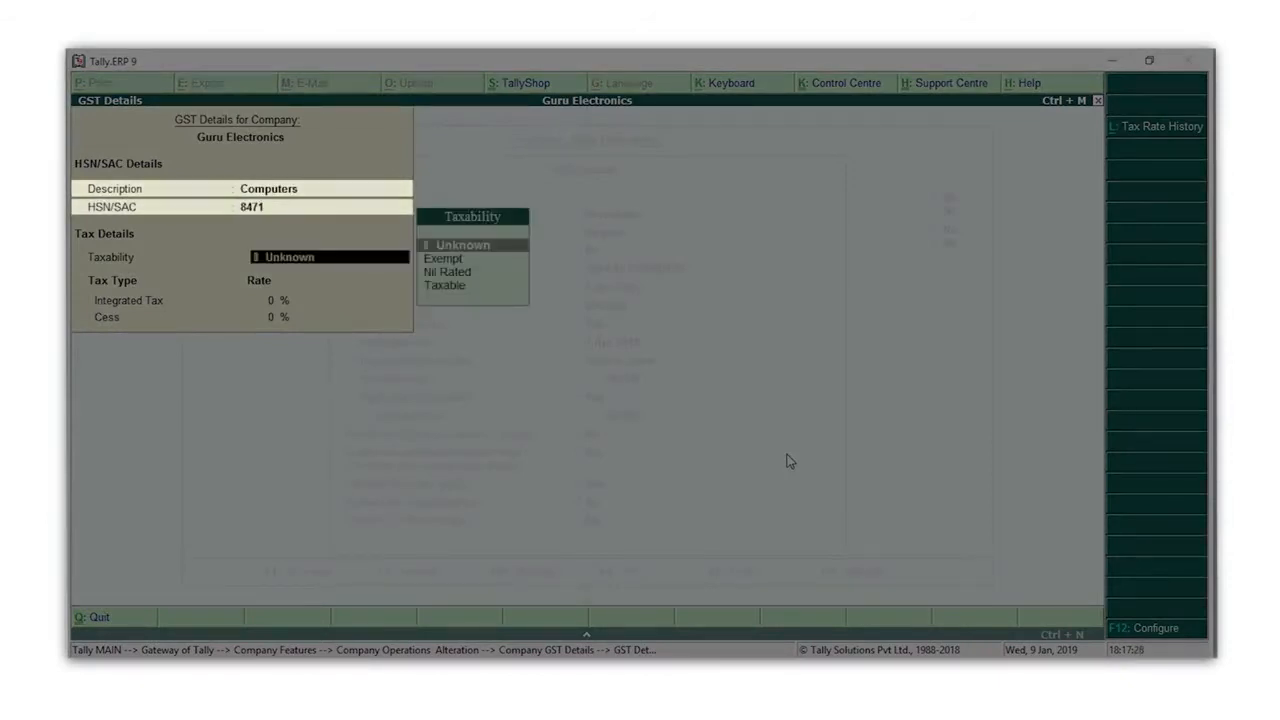
{"action": "key", "text": "Down"}
{"action": "key", "text": "Down"}
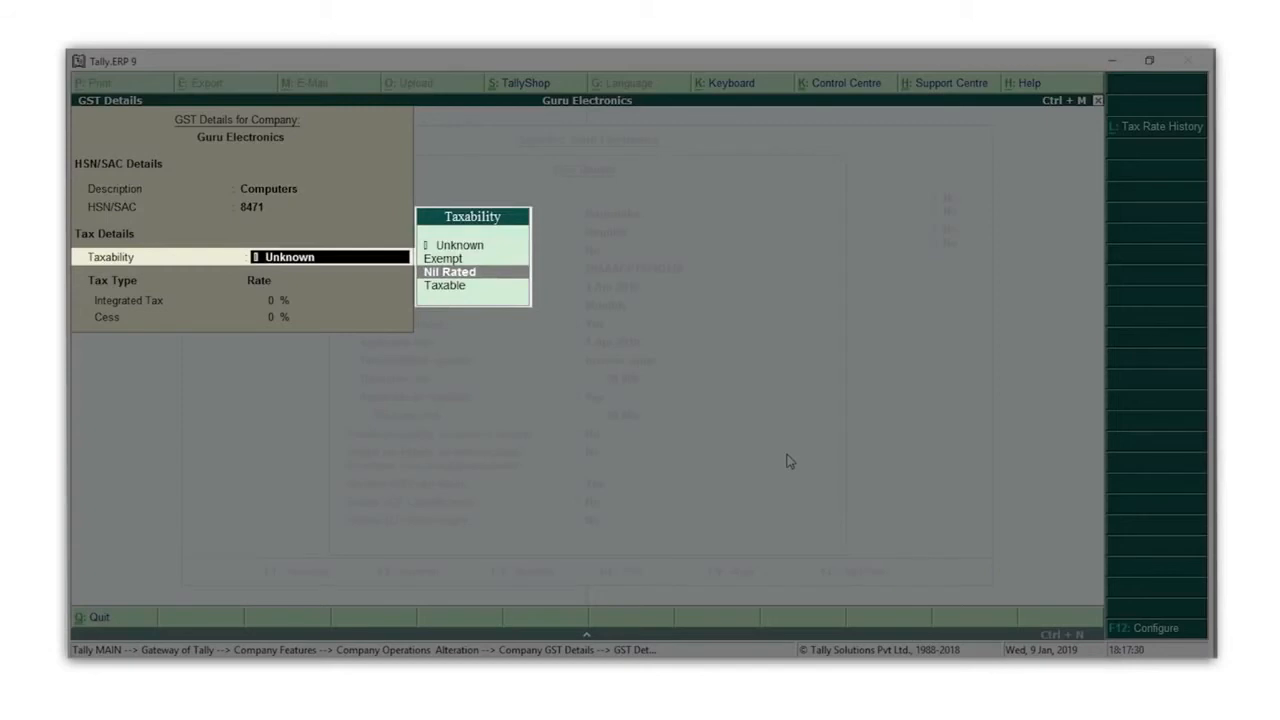
{"action": "key", "text": "Down"}
{"action": "key", "text": "Return"}
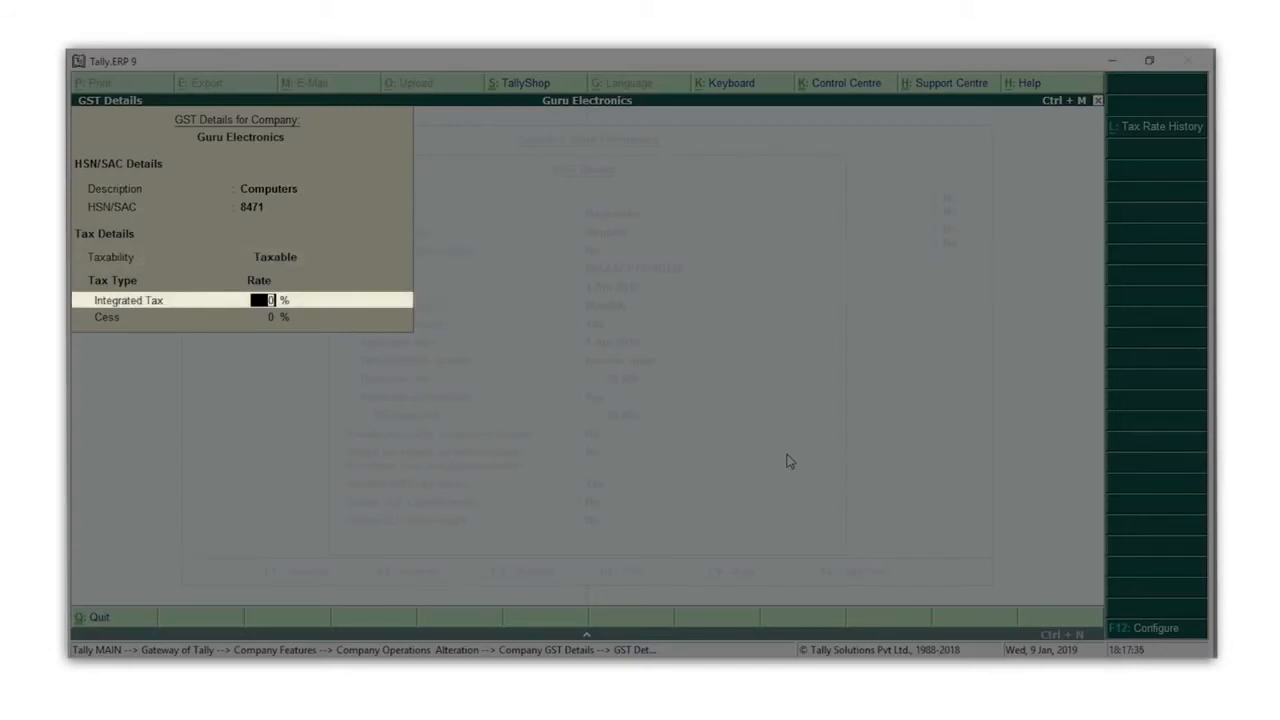
{"action": "type", "text": "18"}
{"action": "key", "text": "Return"}
{"action": "key", "text": "Return"}
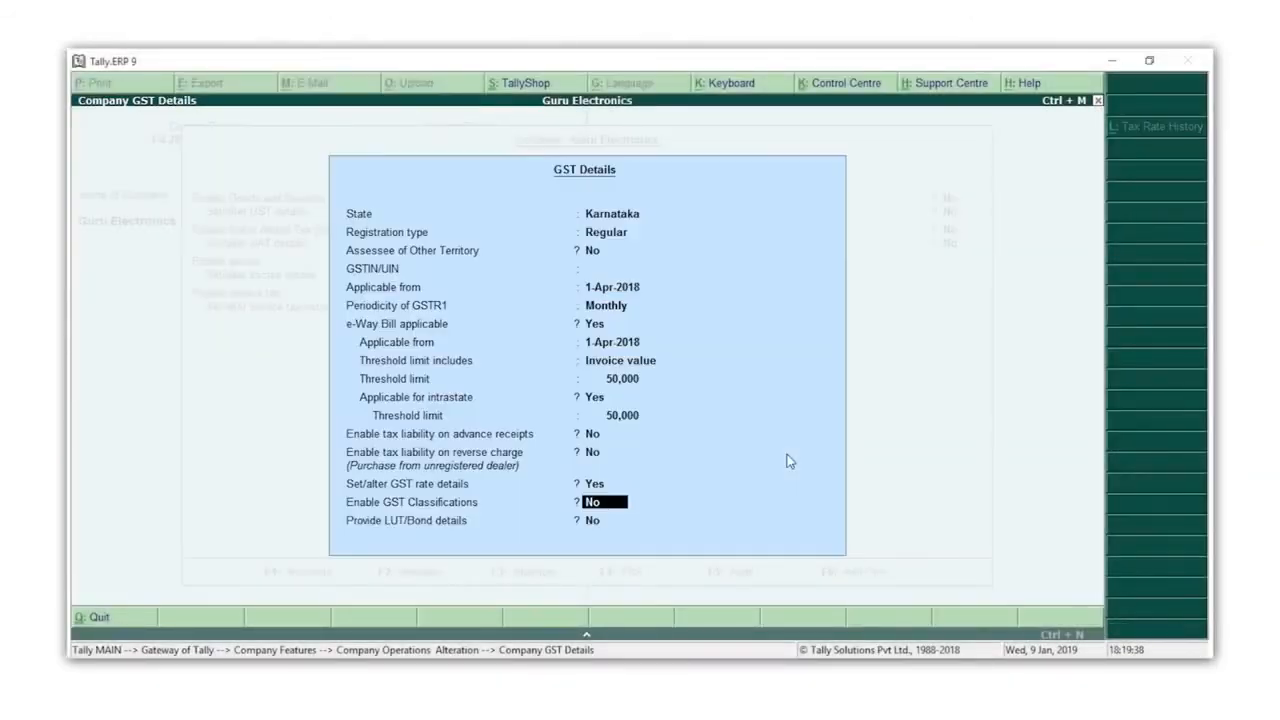
{"action": "key", "text": "Return"}
{"action": "key", "text": "Return"}
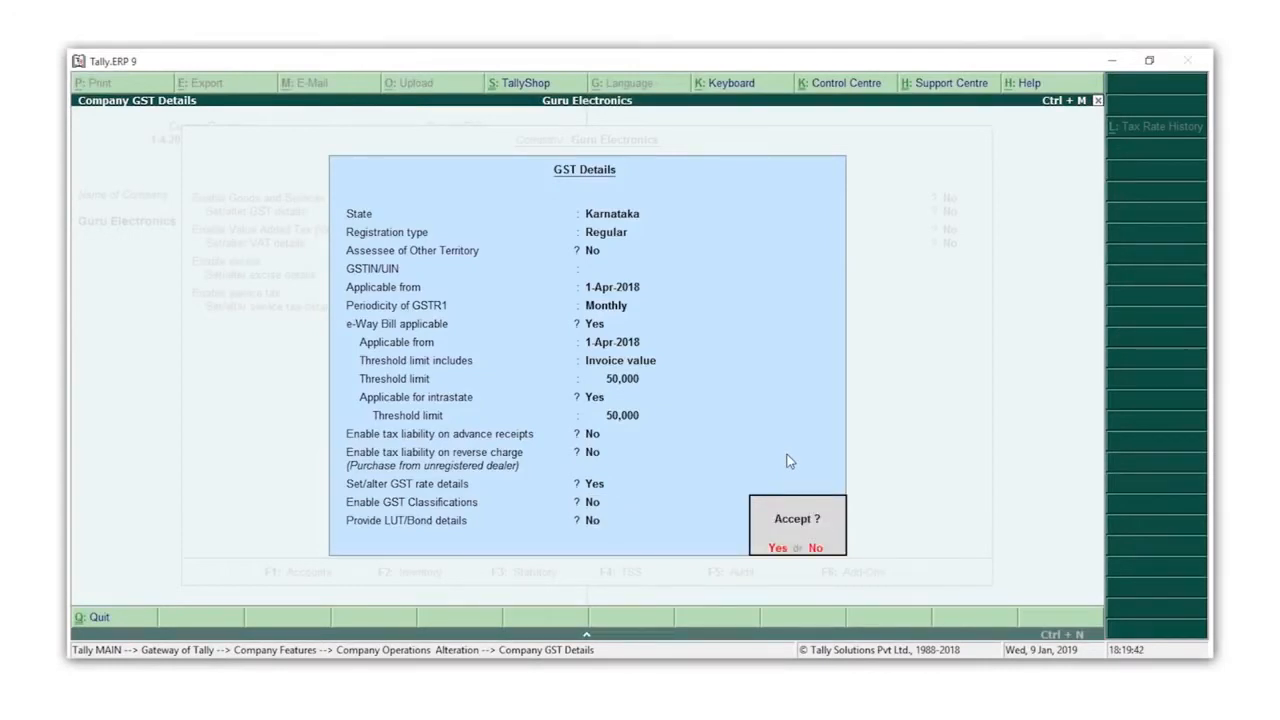
Accept the GST details and the Company Operations Alteration, then go back to Gateway of Tally
{"action": "key", "text": "Return"}
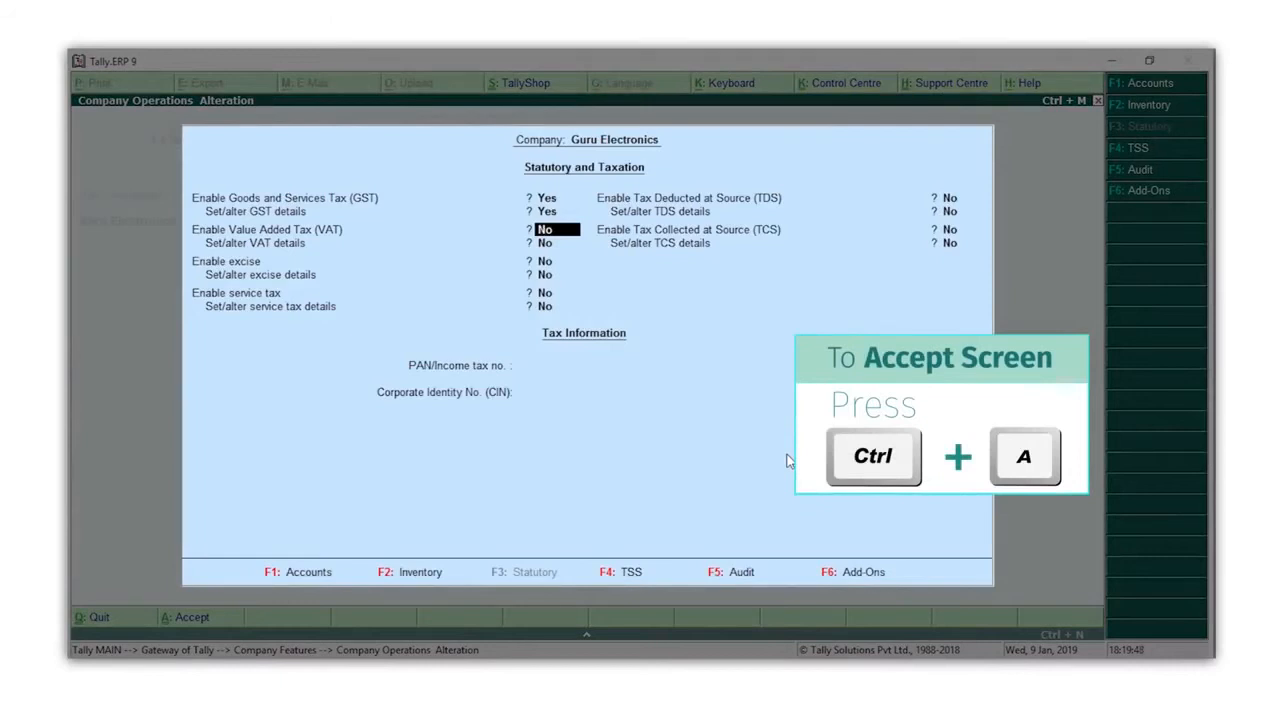
{"action": "key", "text": "ctrl+a"}
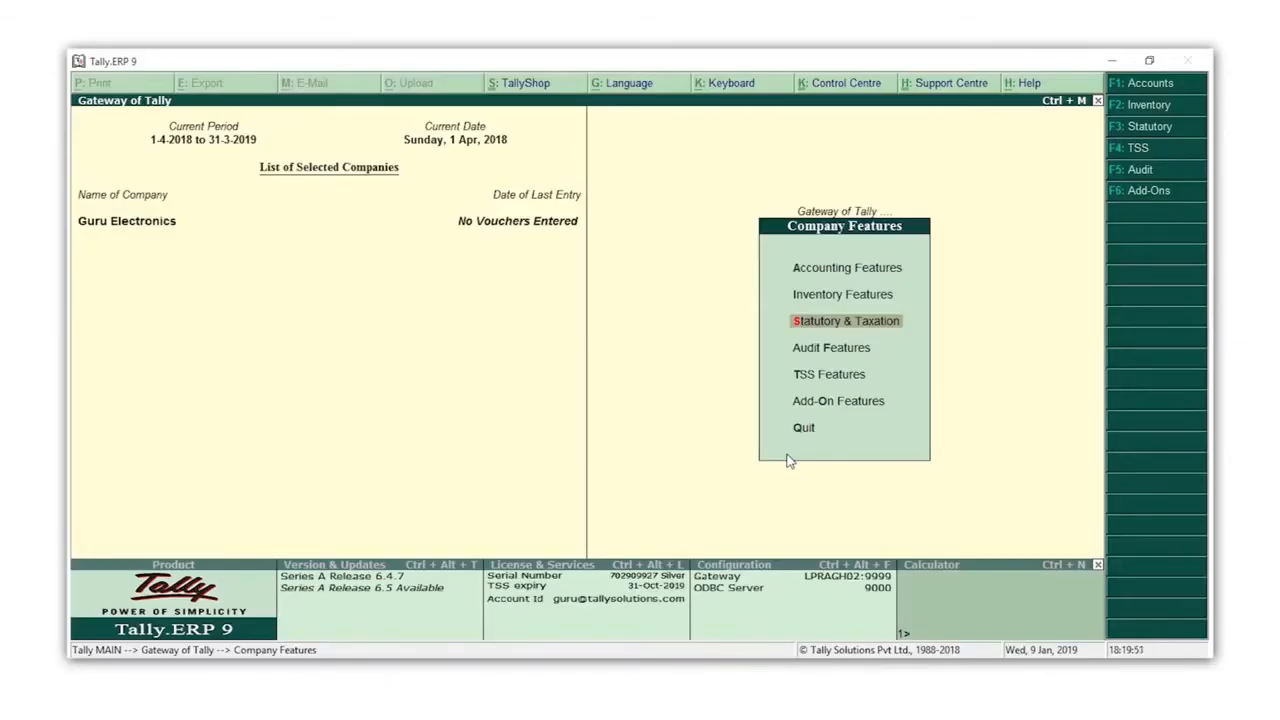
{"action": "key", "text": "Escape"}
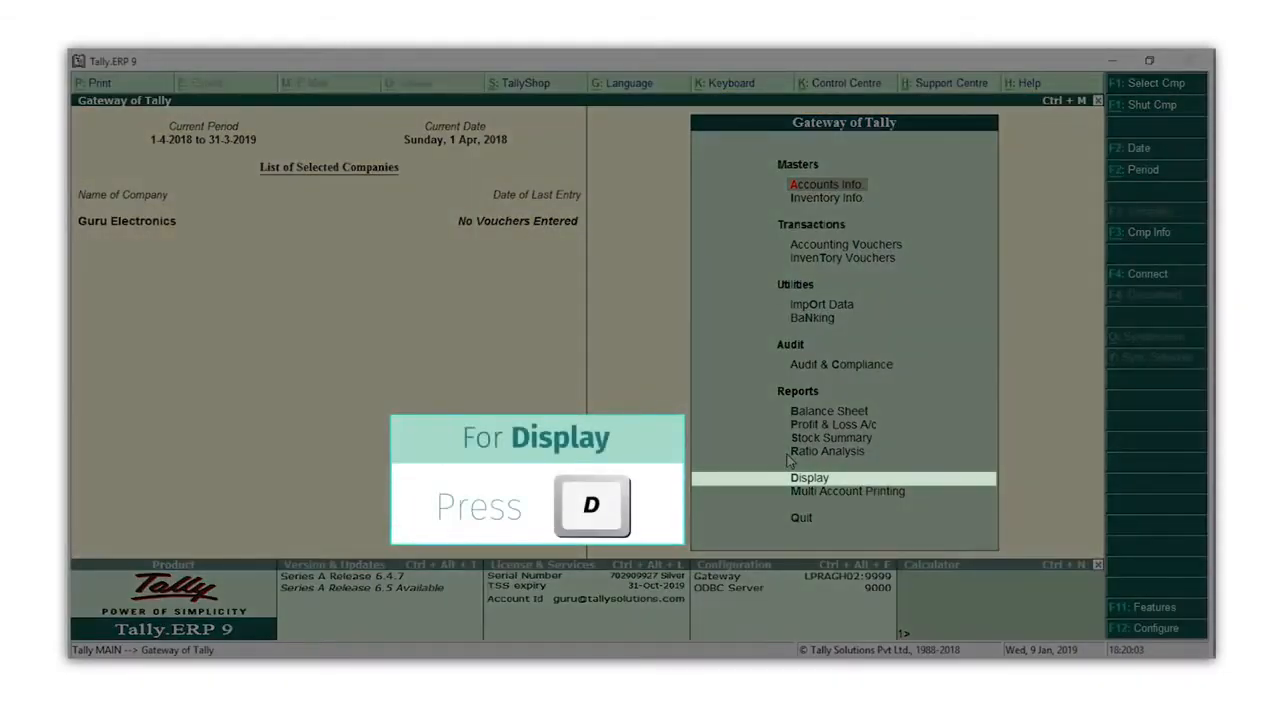
Go to Display > Statutory Reports > GST Rate Setup for the stock groups
{"action": "key", "text": "d"}
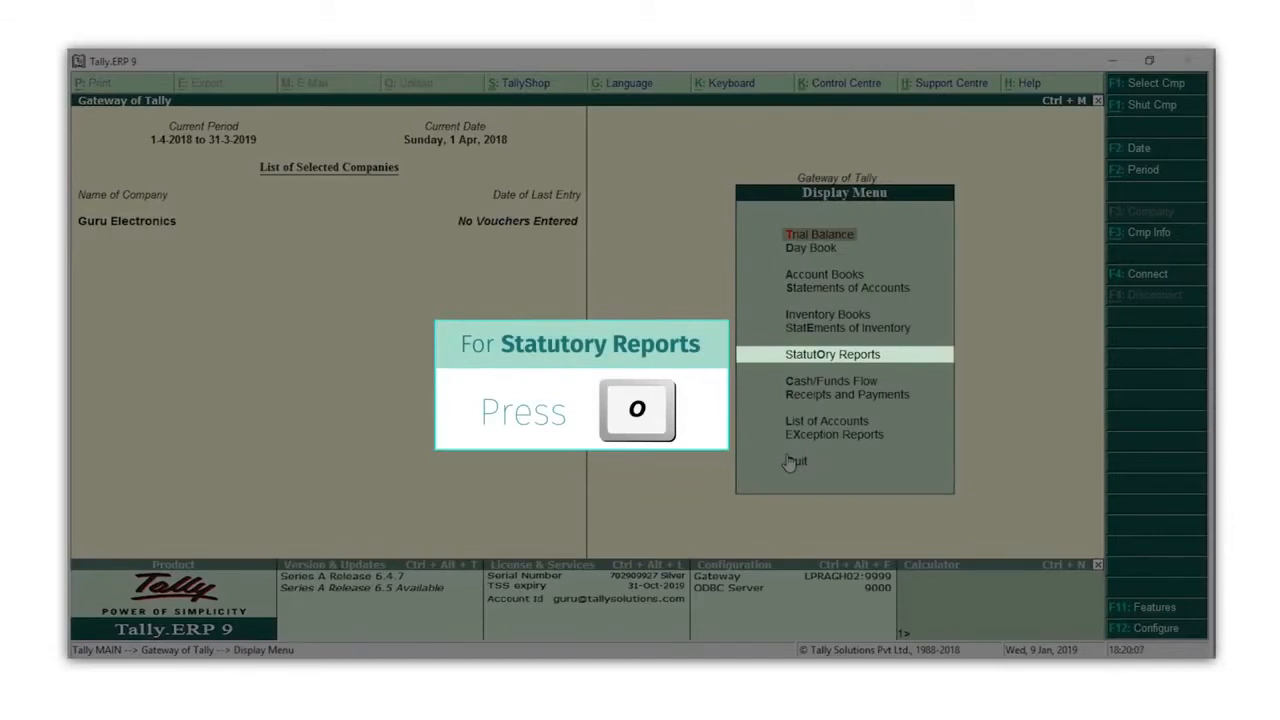
{"action": "key", "text": "o"}
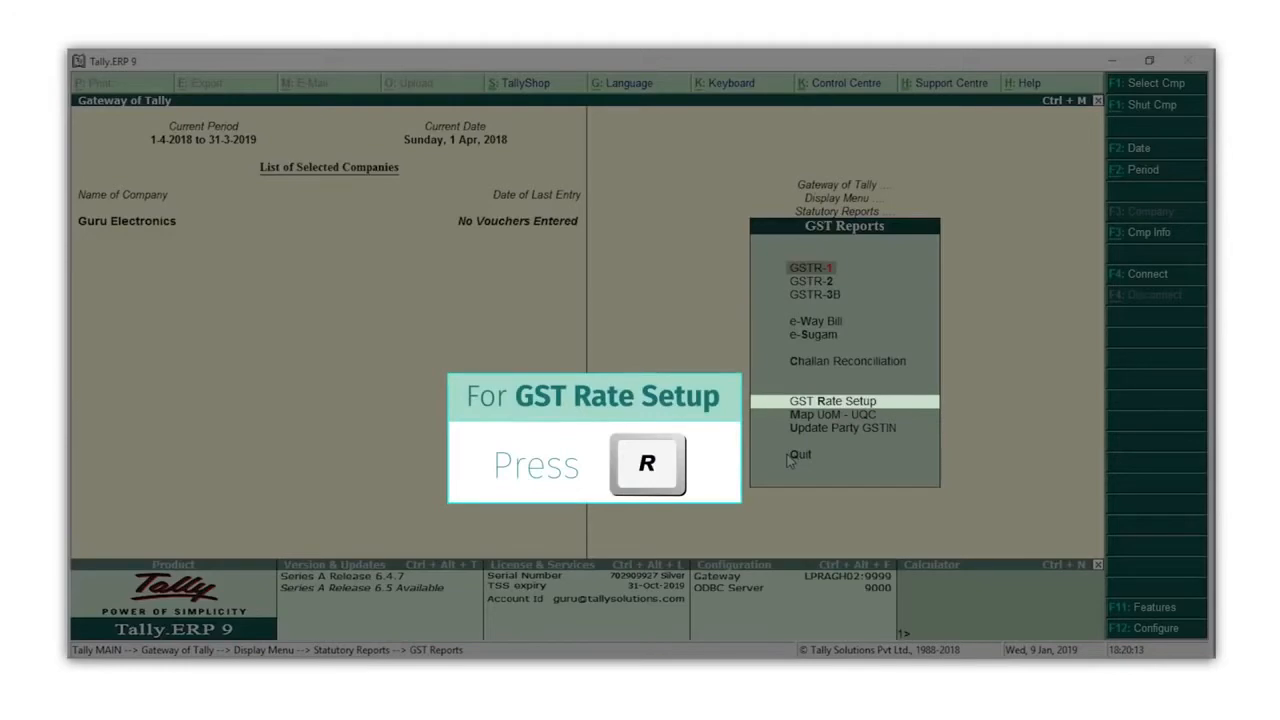
{"action": "key", "text": "r"}
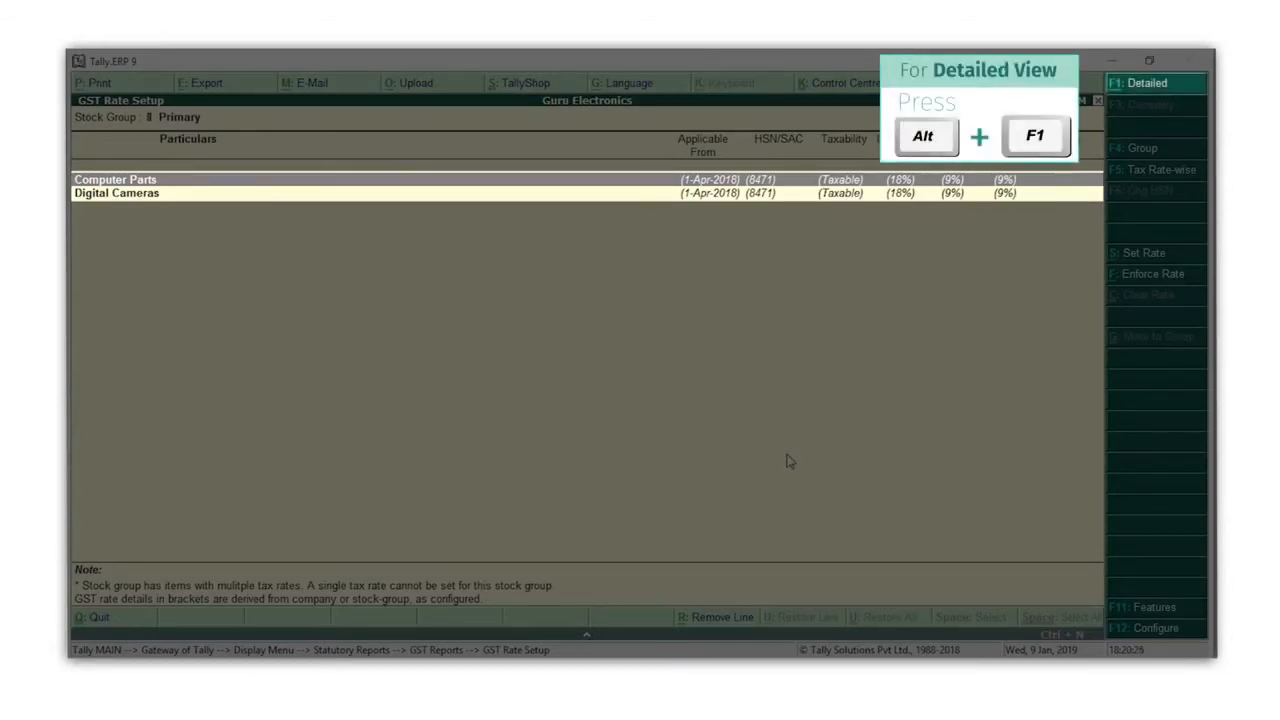
Show the detailed GST Rate Setup with sub-groups and items, and select Digital Cameras
{"action": "key", "text": "alt+F1"}
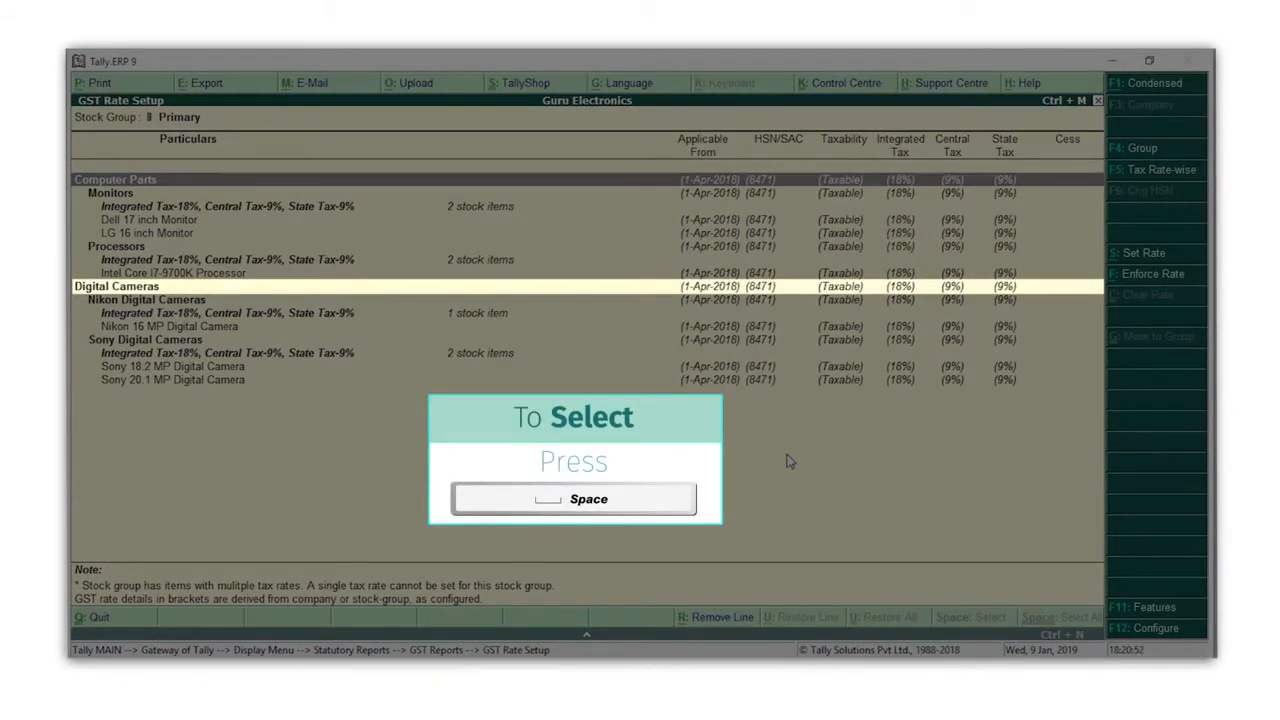
{"action": "key", "text": "Down"}
{"action": "key", "text": "Down"}
{"action": "key", "text": "Down"}
{"action": "key", "text": "Down"}
{"action": "key", "text": "Down"}
{"action": "key", "text": "Down"}
{"action": "key", "text": "space"}
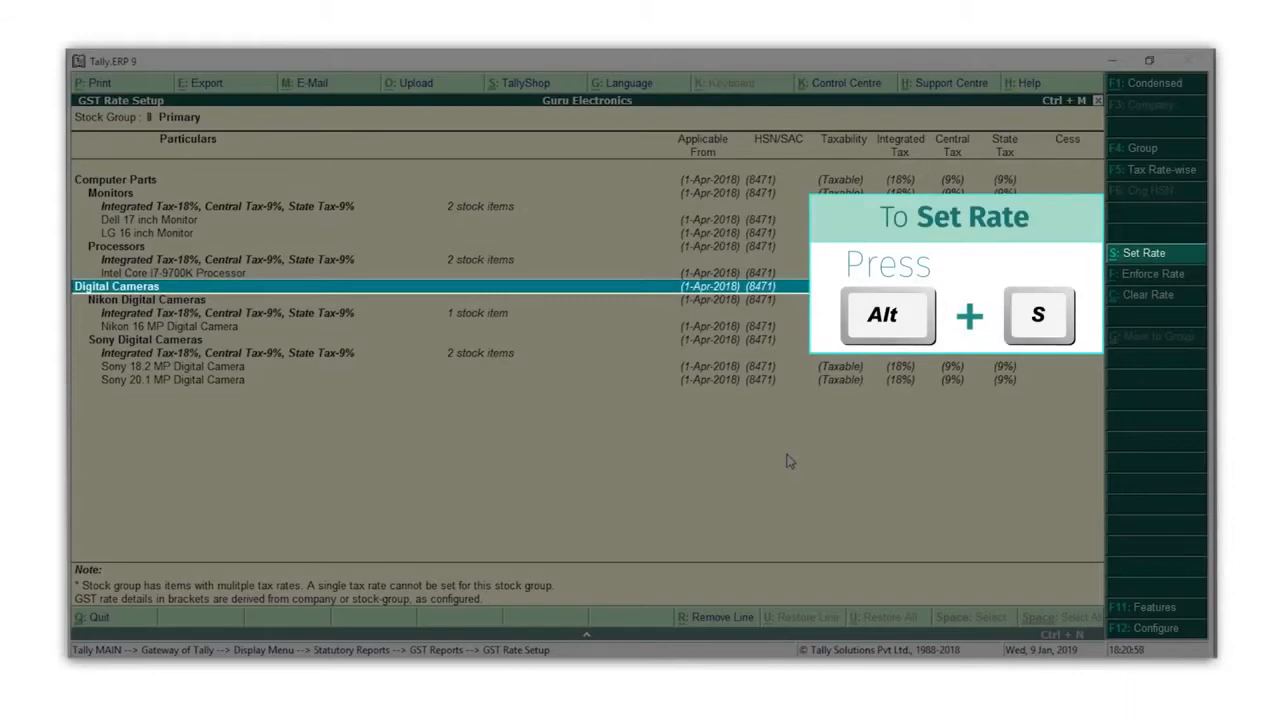
Set Digital Cameras to 28% integrated tax (14% central and state) and save
{"action": "key", "text": "alt+s"}
{"action": "key", "text": "ctrl+a"}
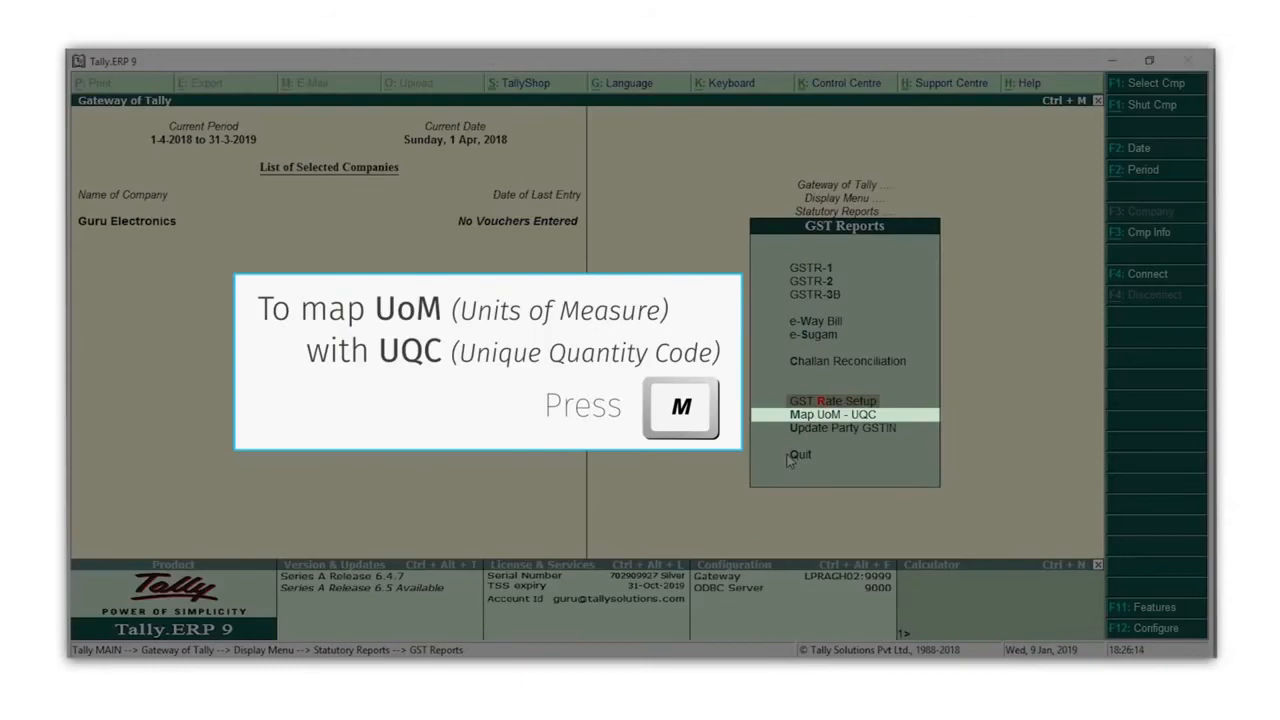
Map the Nos unit of measure to the NOS-NUMBERS quantity code
{"action": "key", "text": "m"}
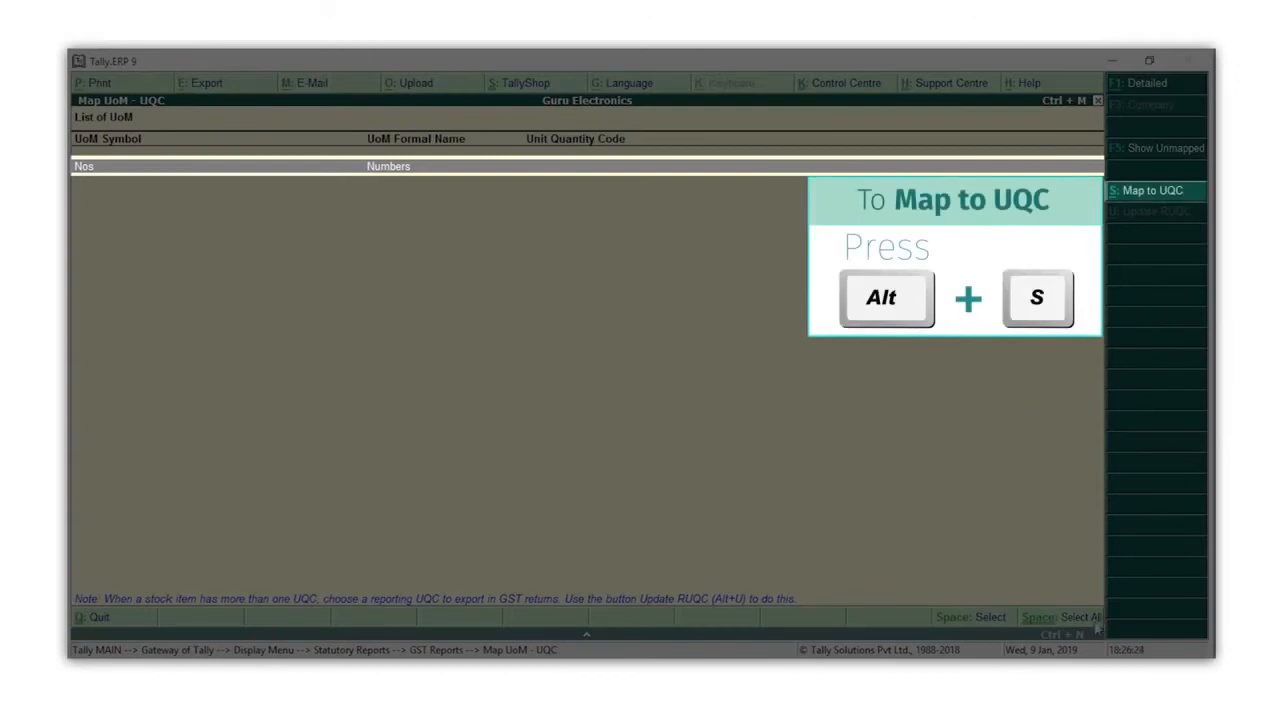
{"action": "key", "text": "alt+s"}
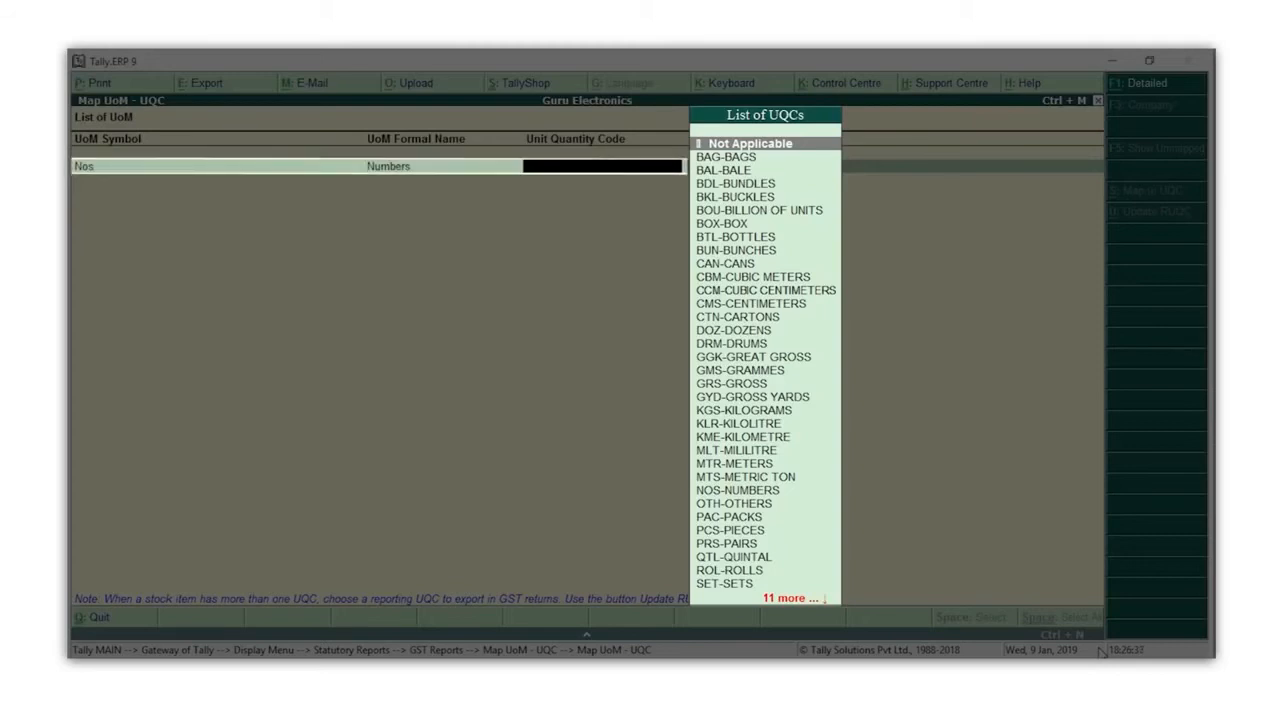
{"action": "type", "text": "n"}
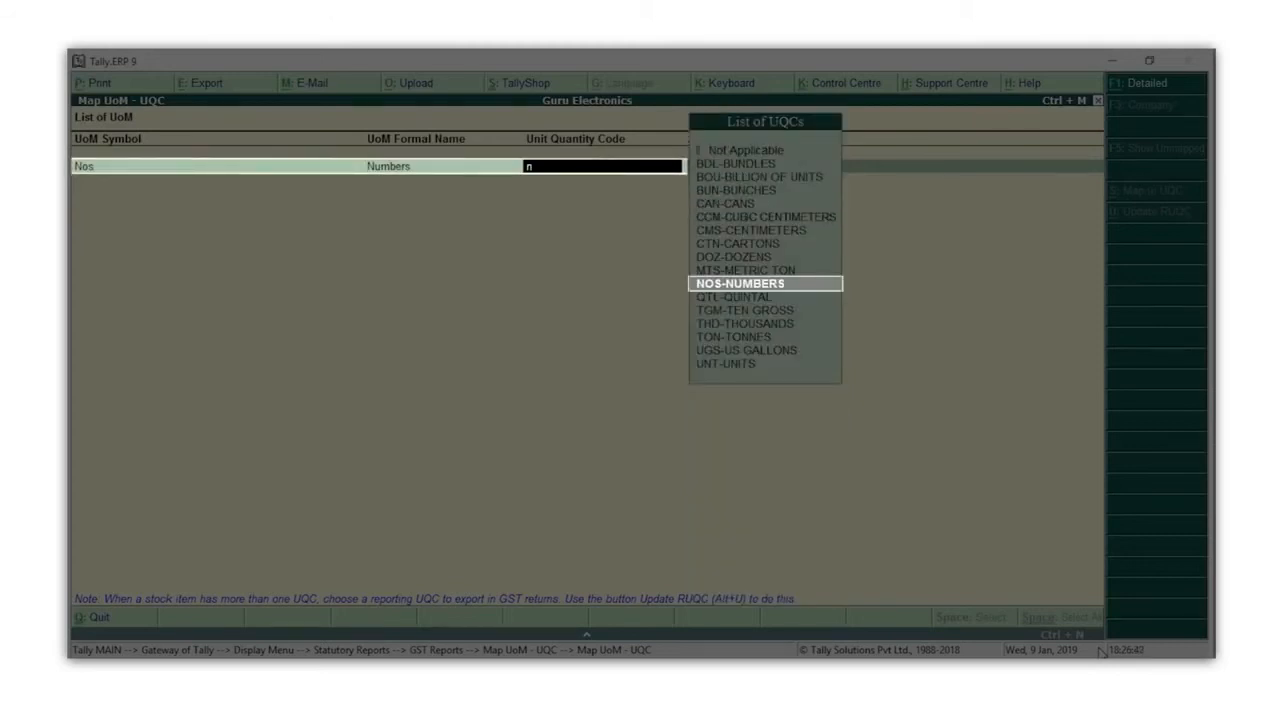
{"action": "key", "text": "Return"}
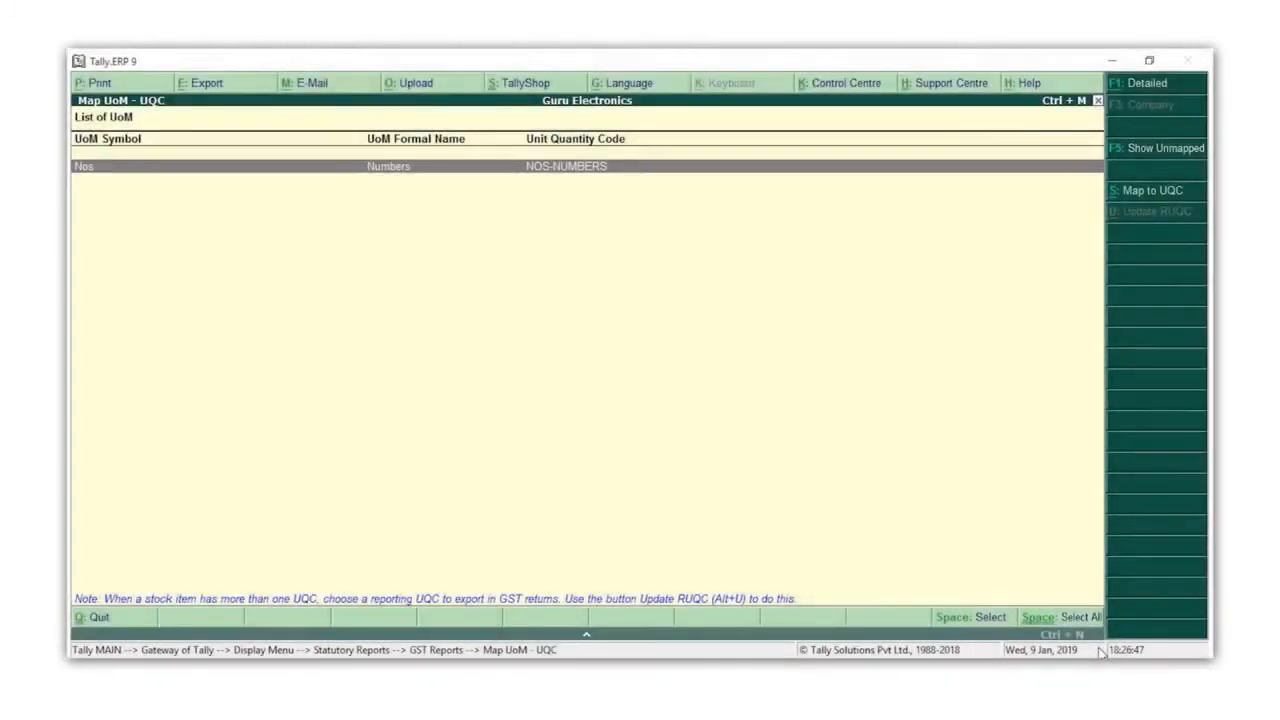
{"action": "key", "text": "Escape"}
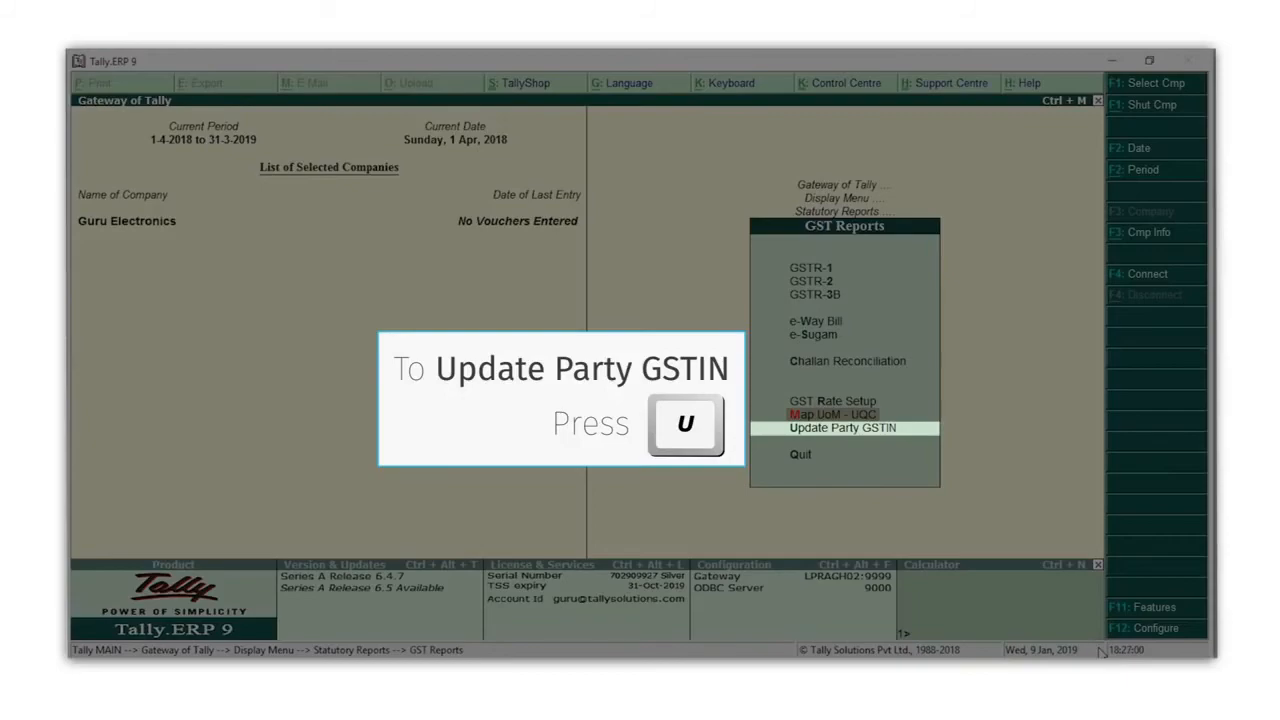
Set Raj Electronics and Sneha Phones to Regular, enter each party's GSTIN, and save
{"action": "key", "text": "u"}
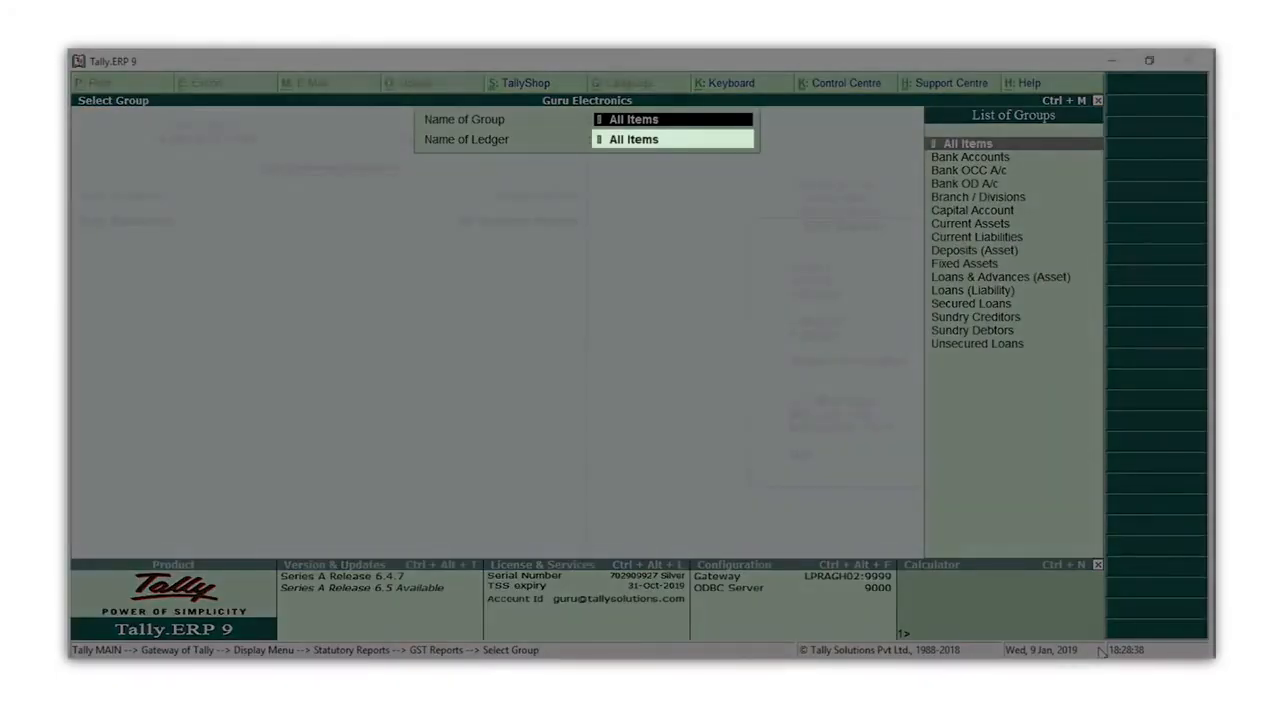
{"action": "key", "text": "Return"}
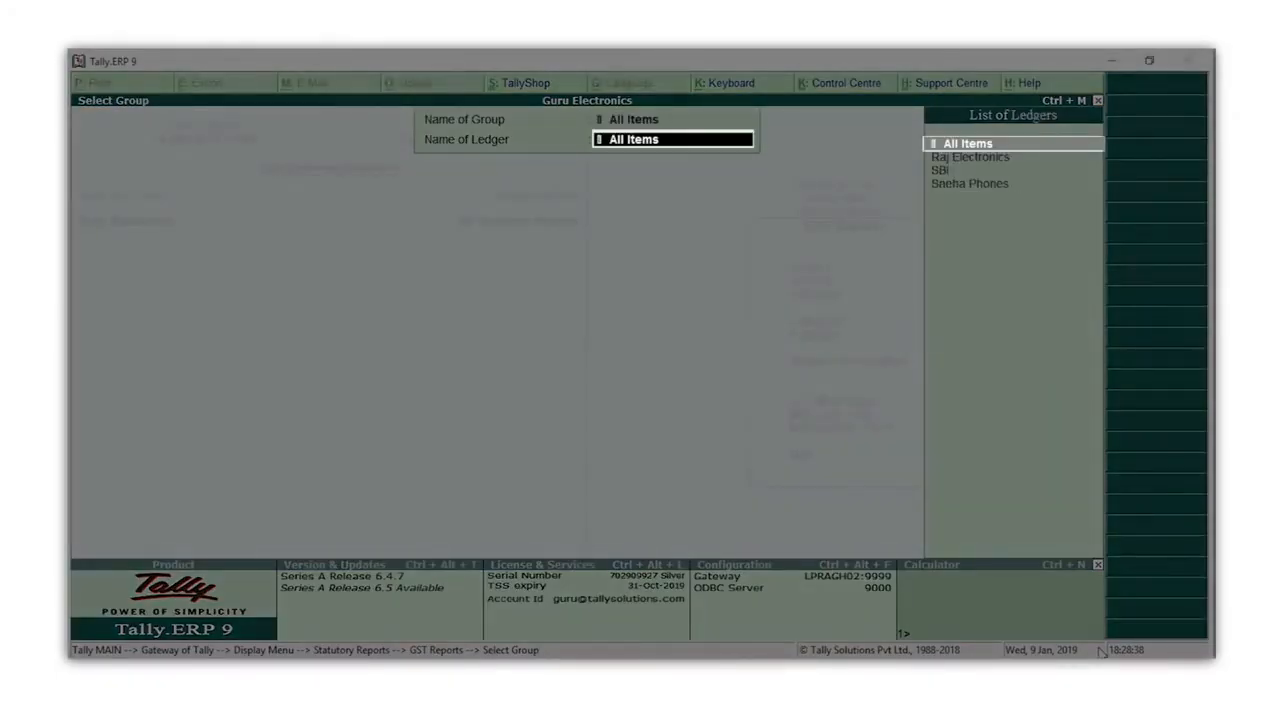
{"action": "key", "text": "Return"}
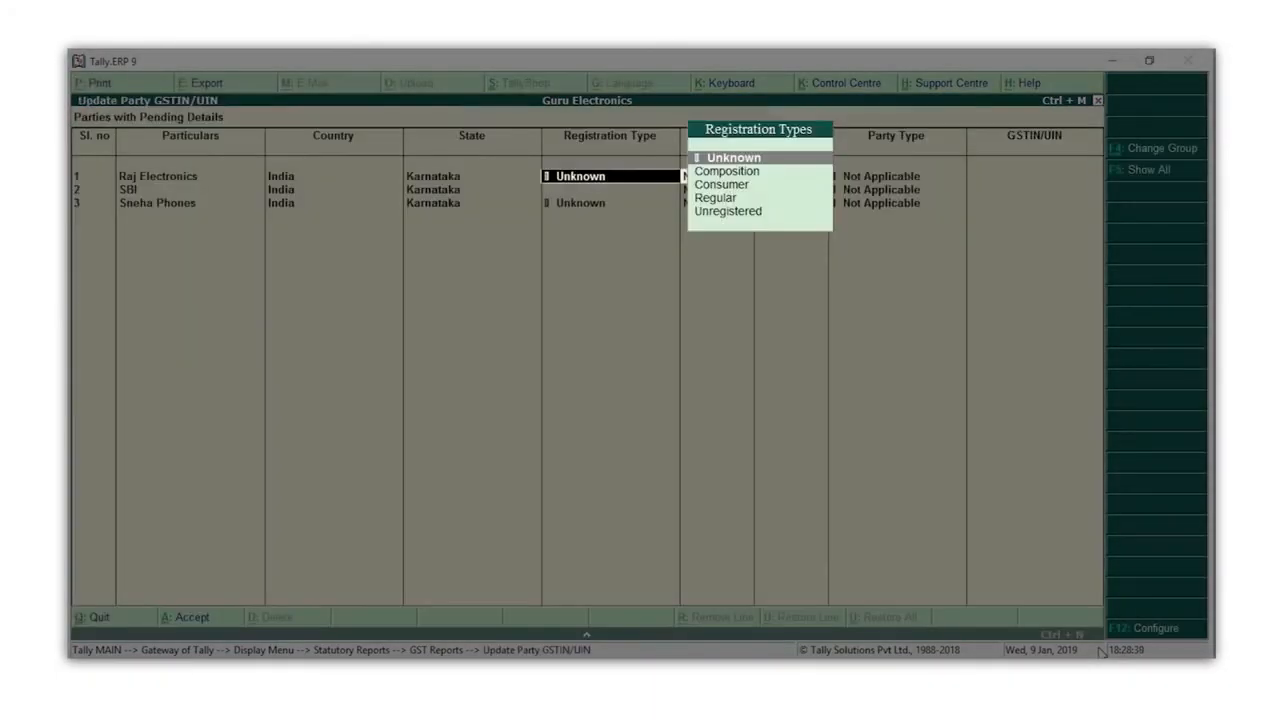
{"action": "key", "text": "Down"}
{"action": "key", "text": "Down"}
{"action": "key", "text": "Down"}
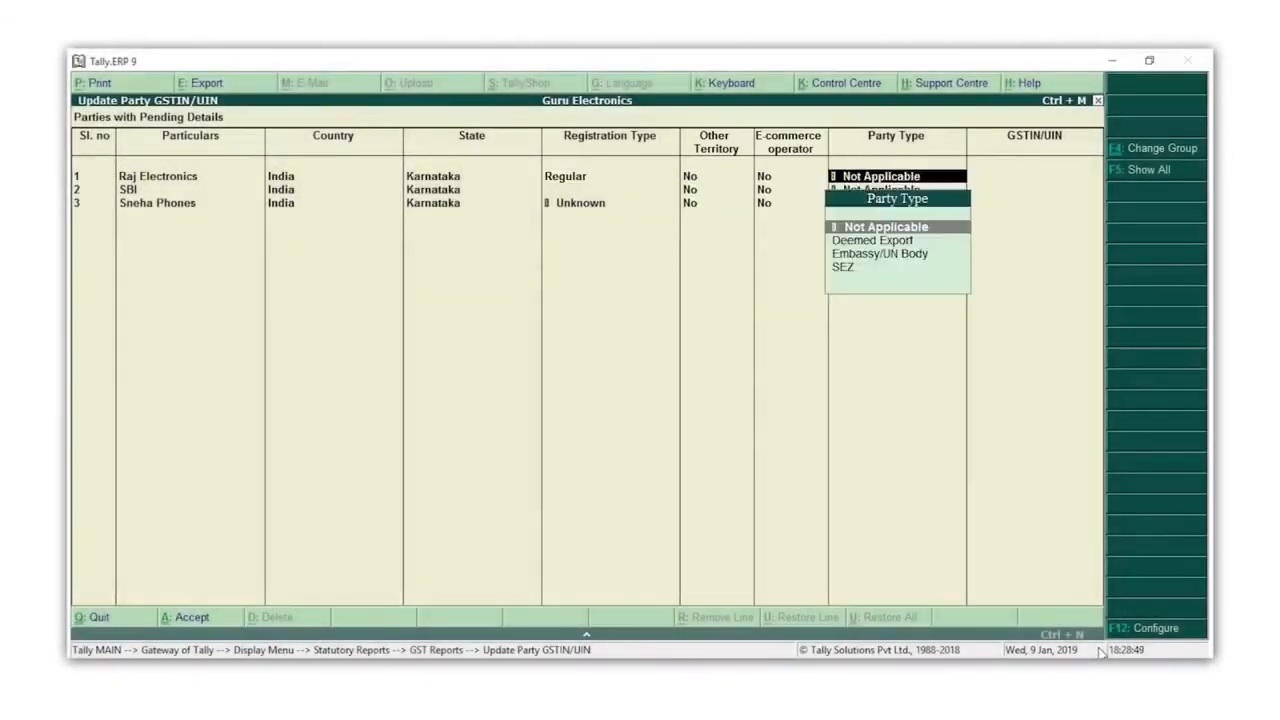
{"action": "key", "text": "Return"}
{"action": "key", "text": "Return"}
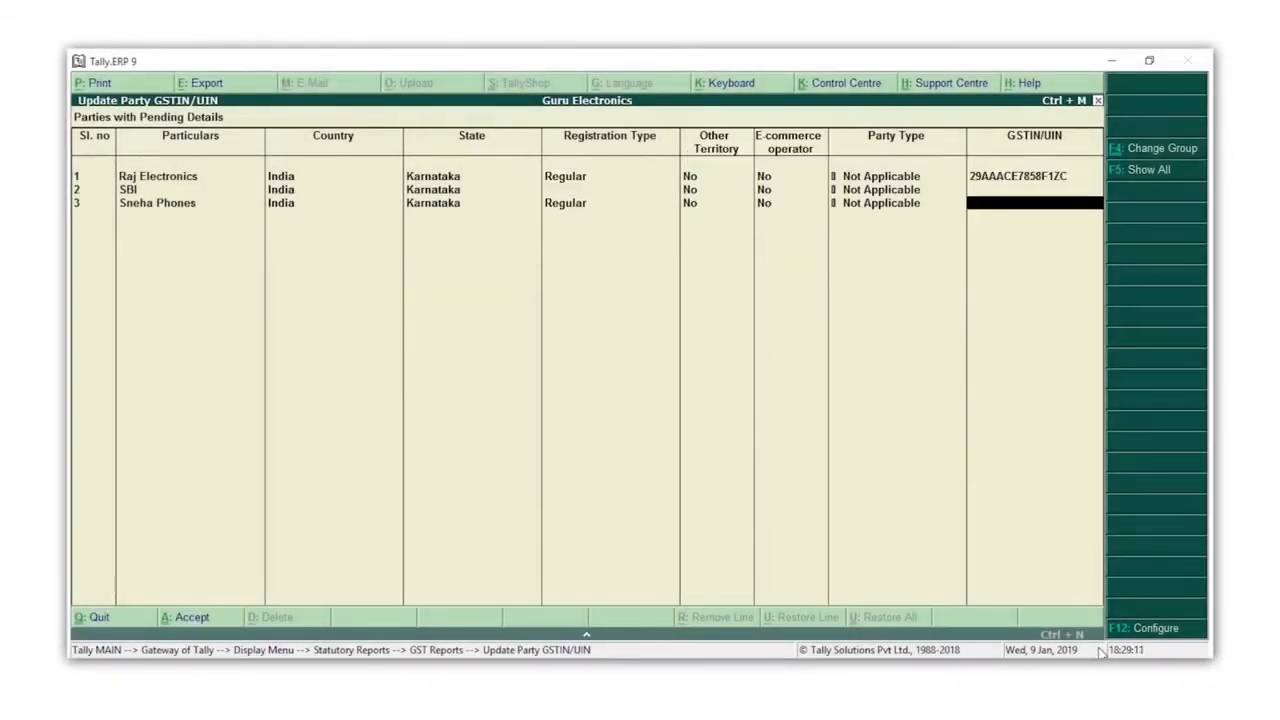
{"action": "key", "text": "Return"}
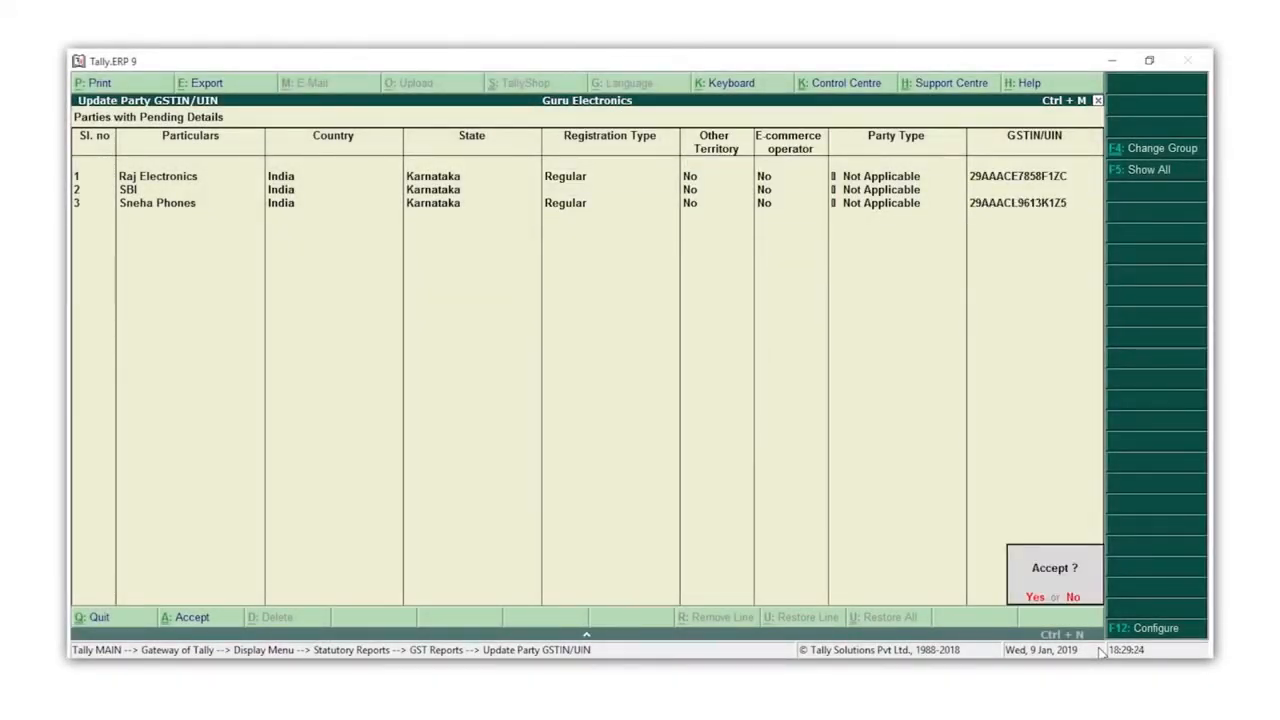
{"action": "key", "text": "Return"}
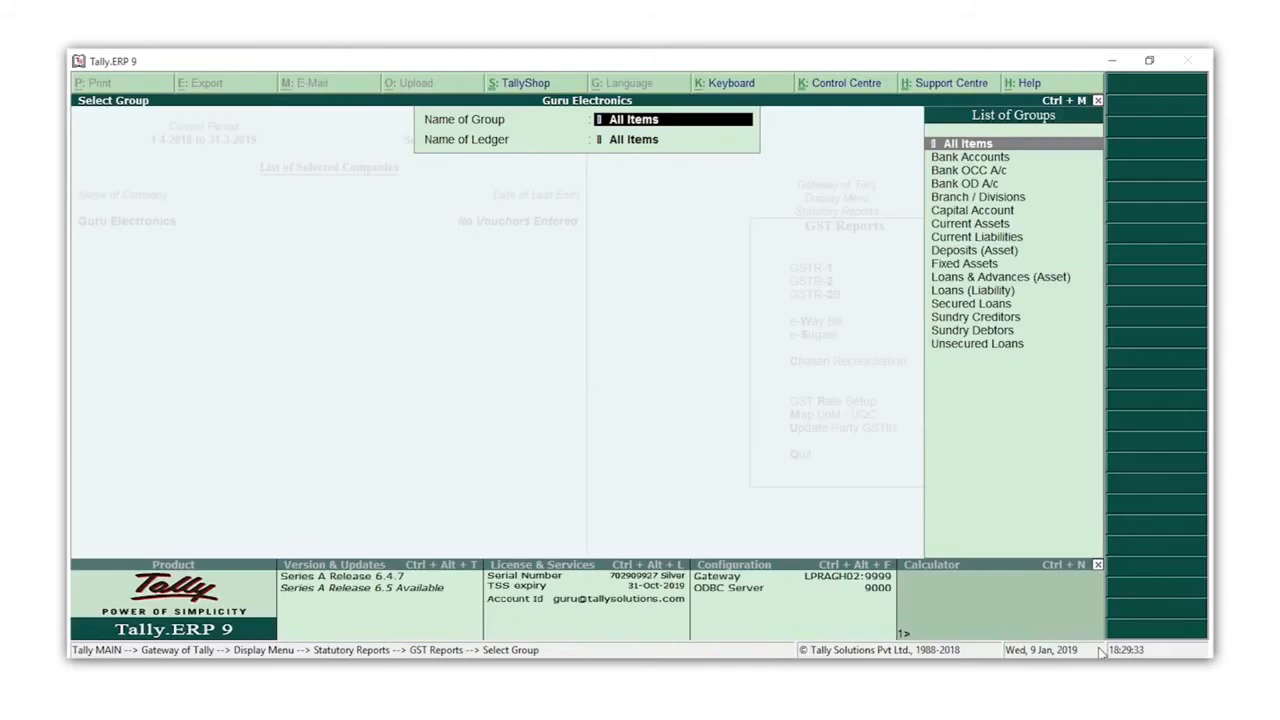
Return to Gateway of Tally and go to ledger creation under Accounts Info
{"action": "key", "text": "Escape"}
{"action": "key", "text": "Escape"}
{"action": "key", "text": "Escape"}
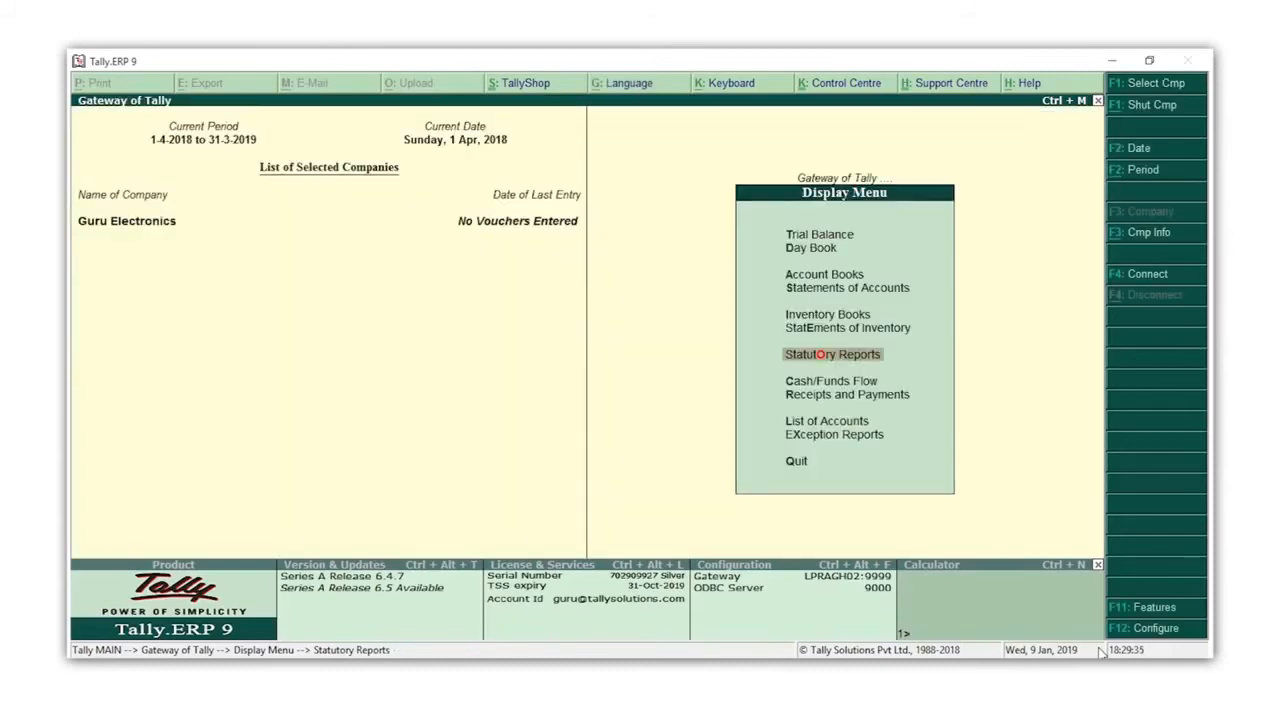
{"action": "key", "text": "Escape"}
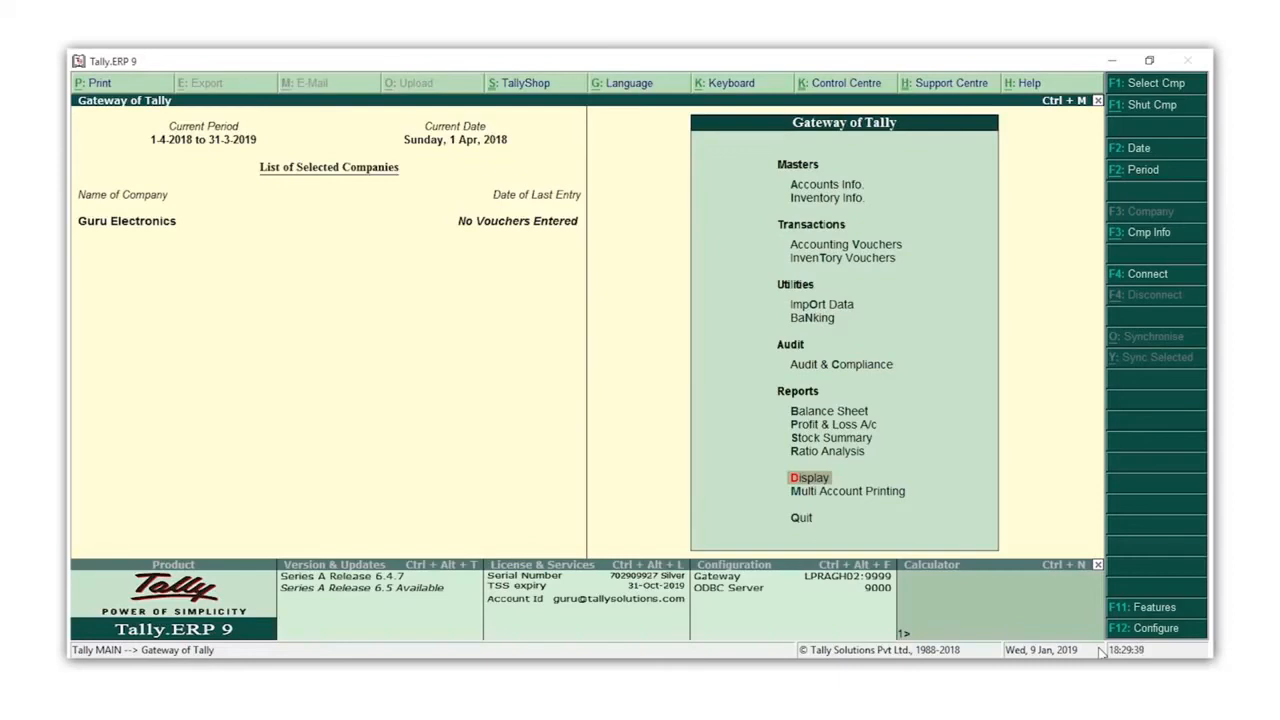
{"action": "key", "text": "a"}
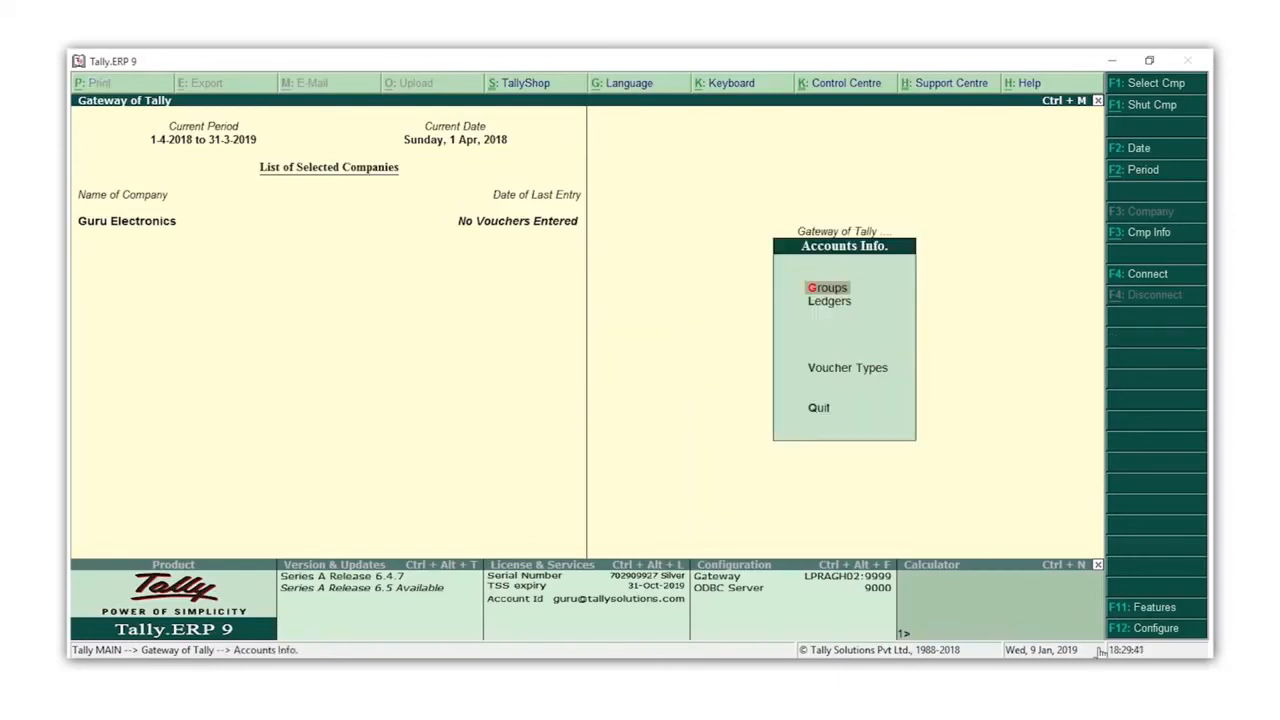
{"action": "key", "text": "l"}
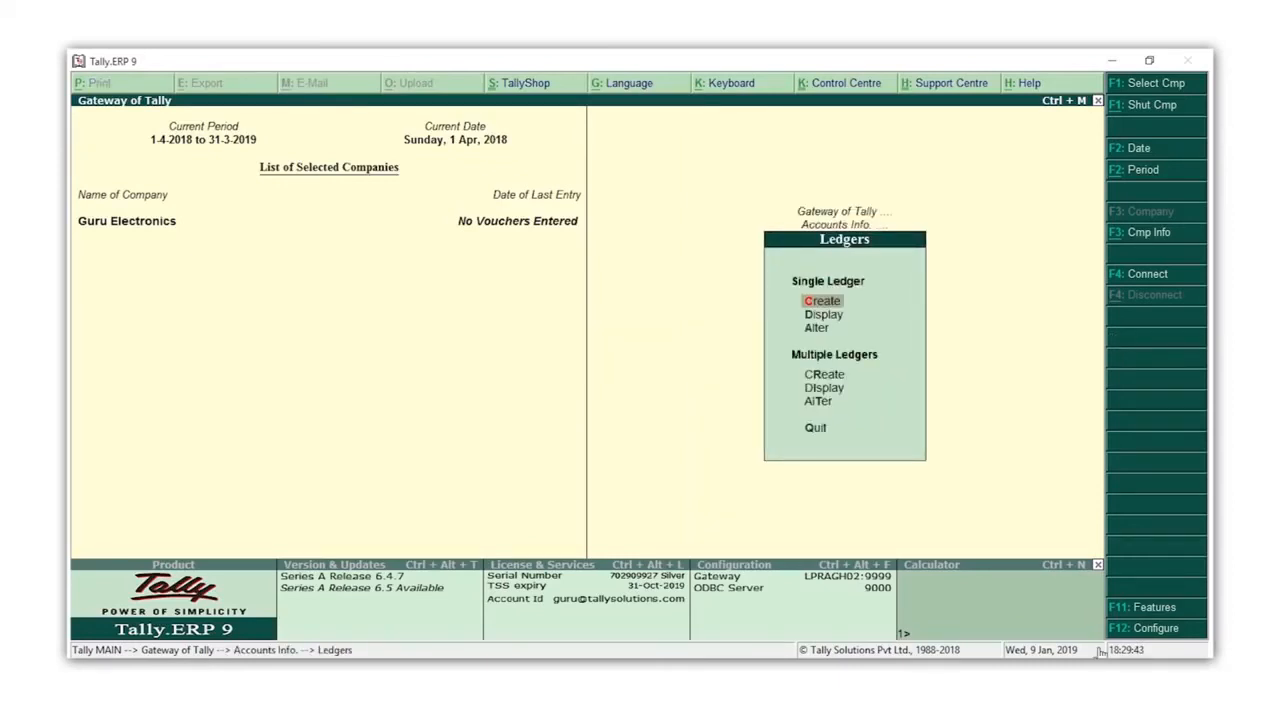
Create the CGST ledger under Duties & Taxes as GST, tax type Central Tax
{"action": "type", "text": "c"}
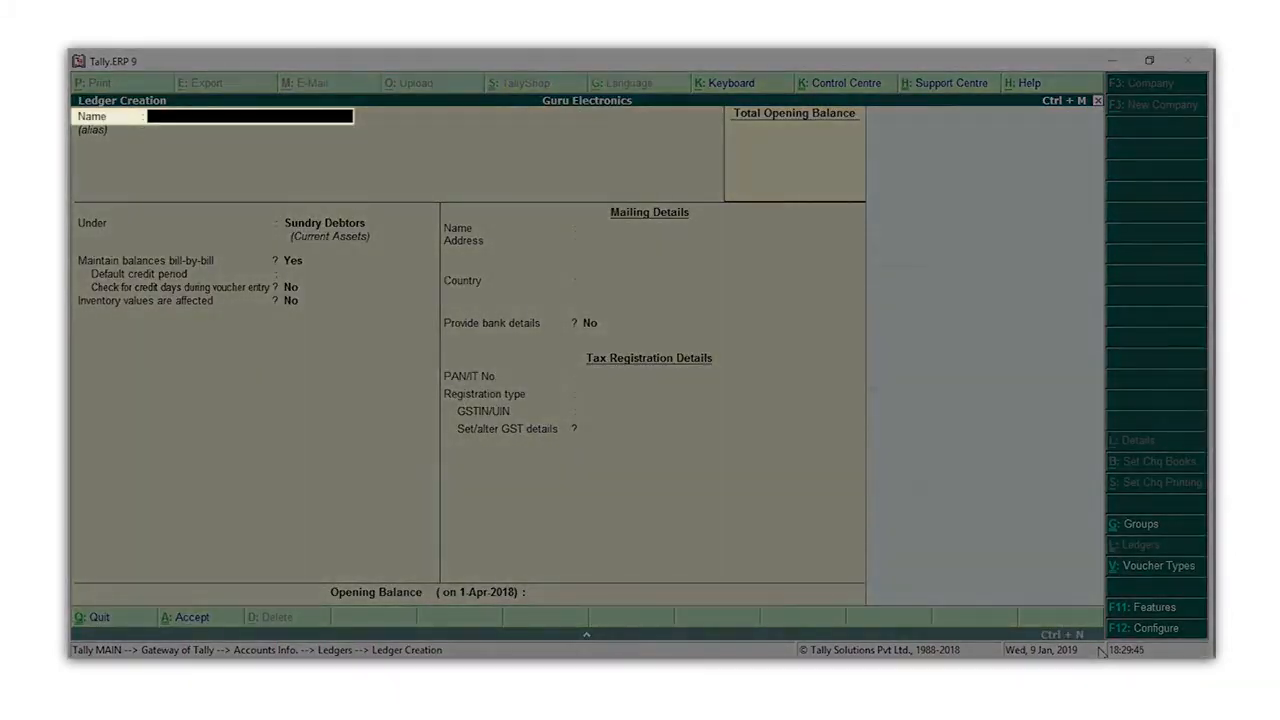
{"action": "type", "text": "CGST"}
{"action": "key", "text": "Return"}
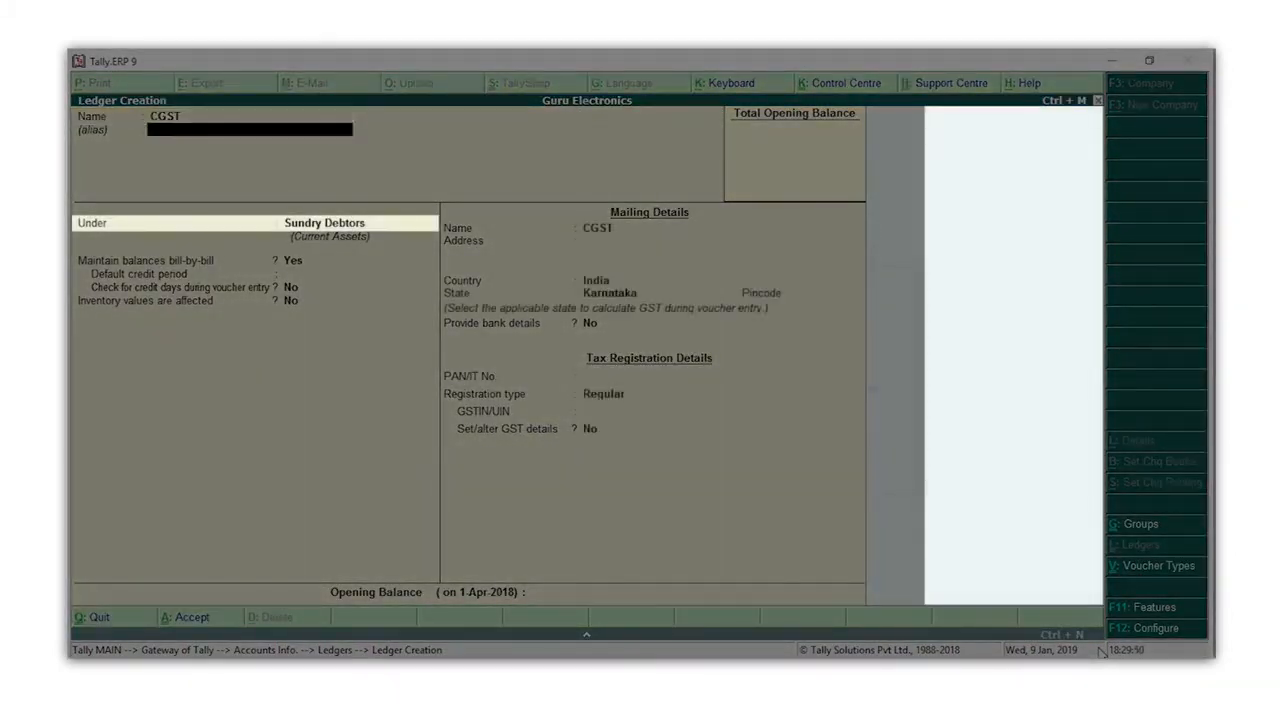
{"action": "type", "text": "Du"}
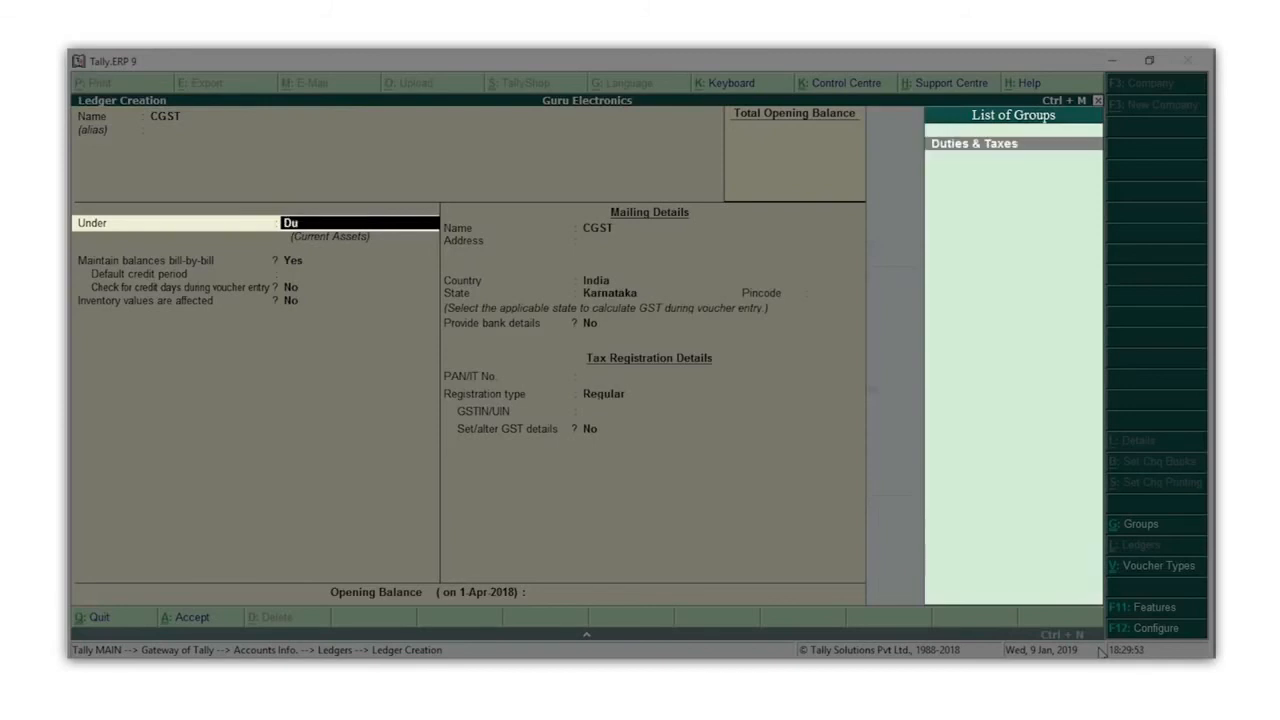
{"action": "key", "text": "Return"}
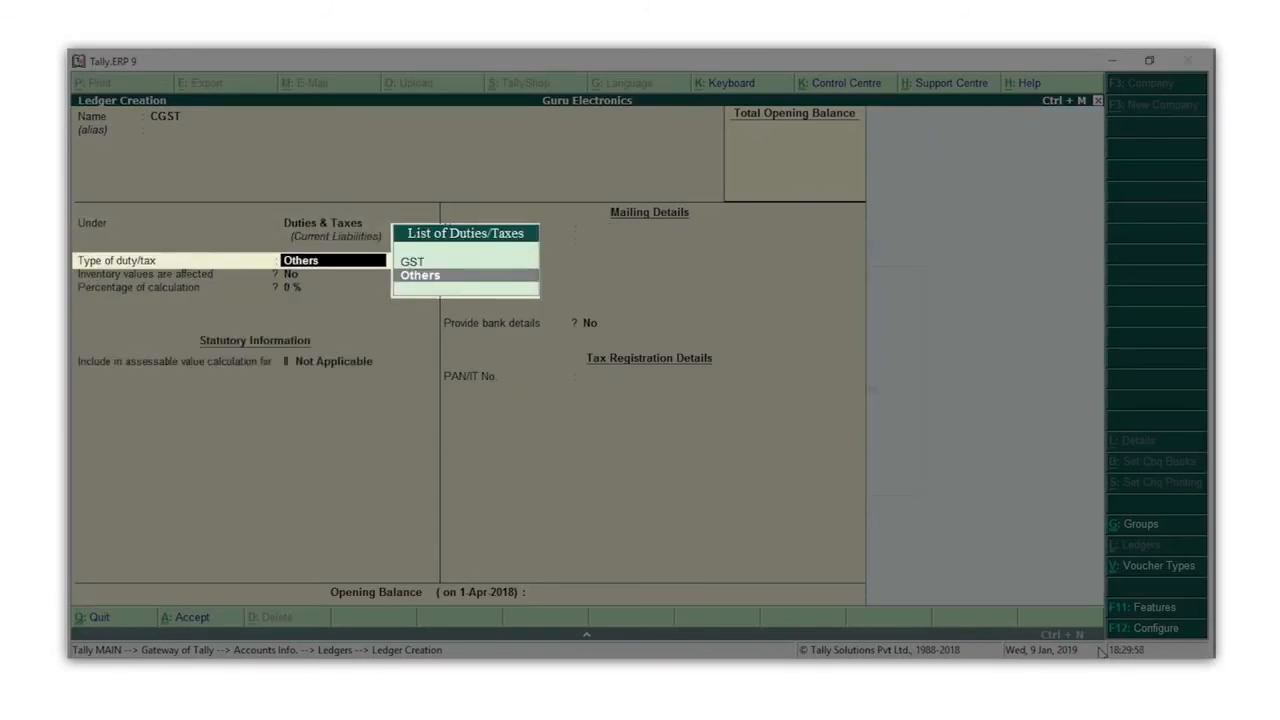
{"action": "key", "text": "Up"}
{"action": "key", "text": "Return"}
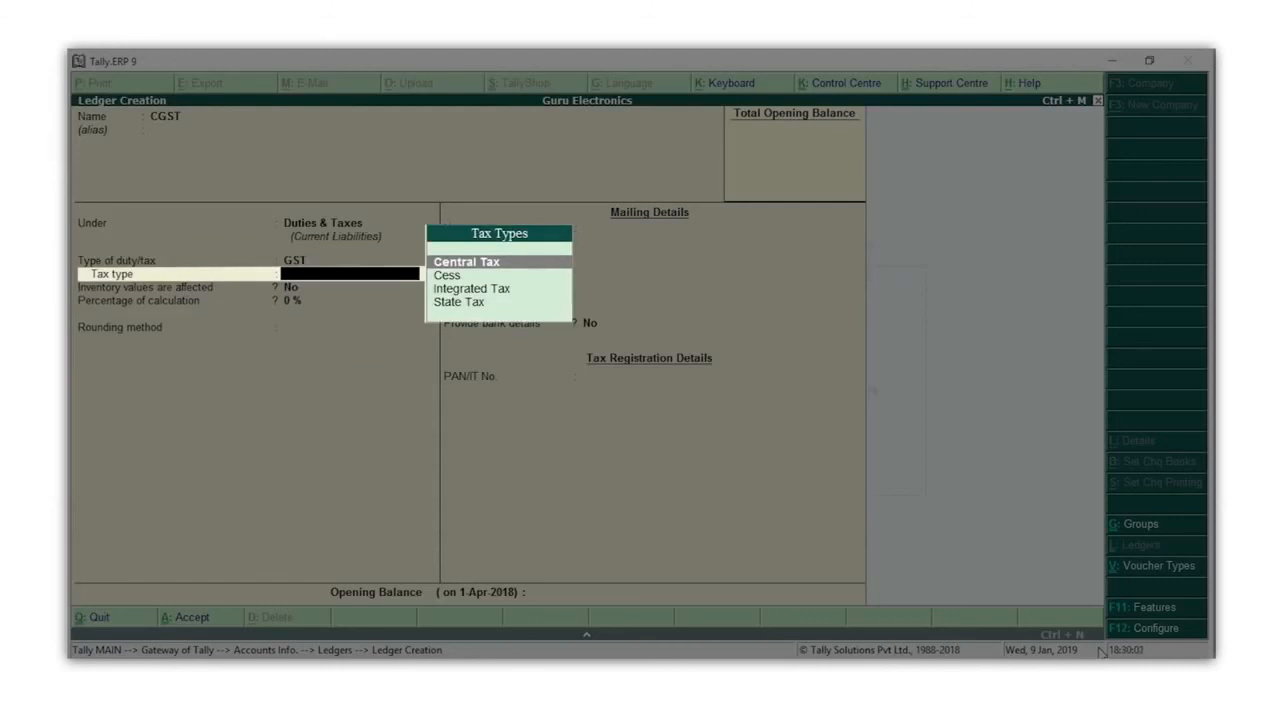
{"action": "key", "text": "Return"}
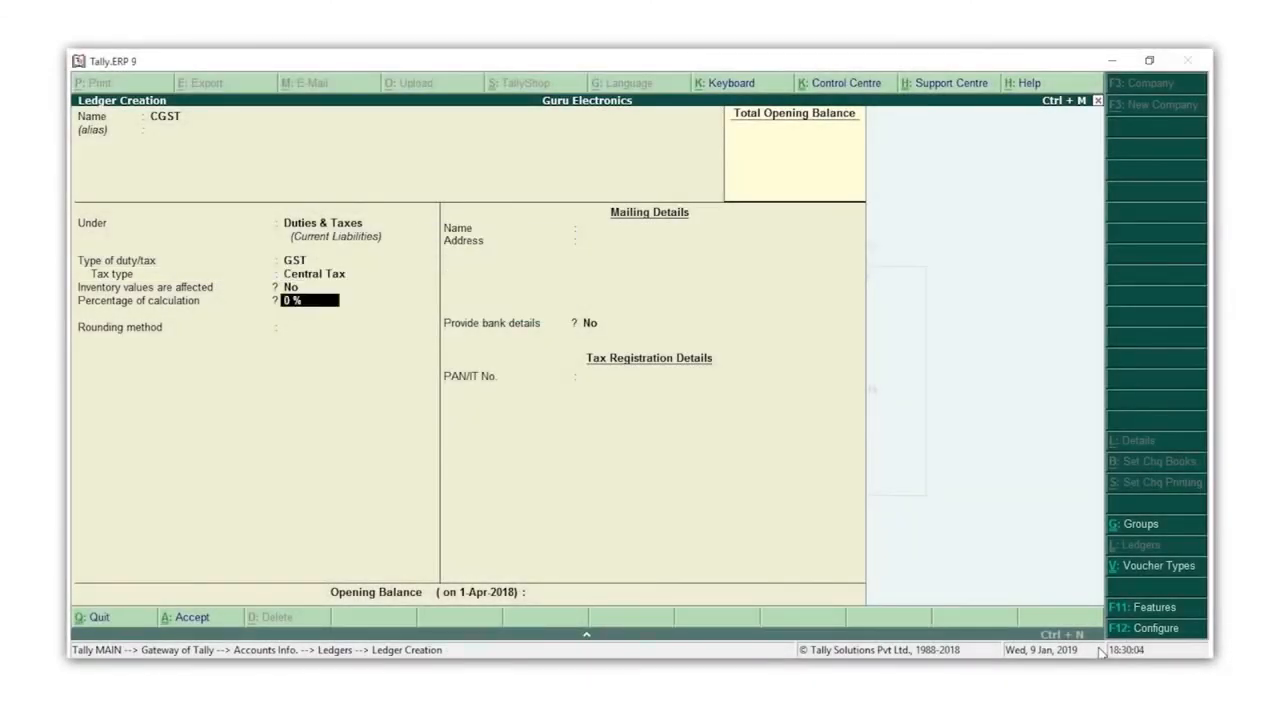
{"action": "key", "text": "ctrl+a"}
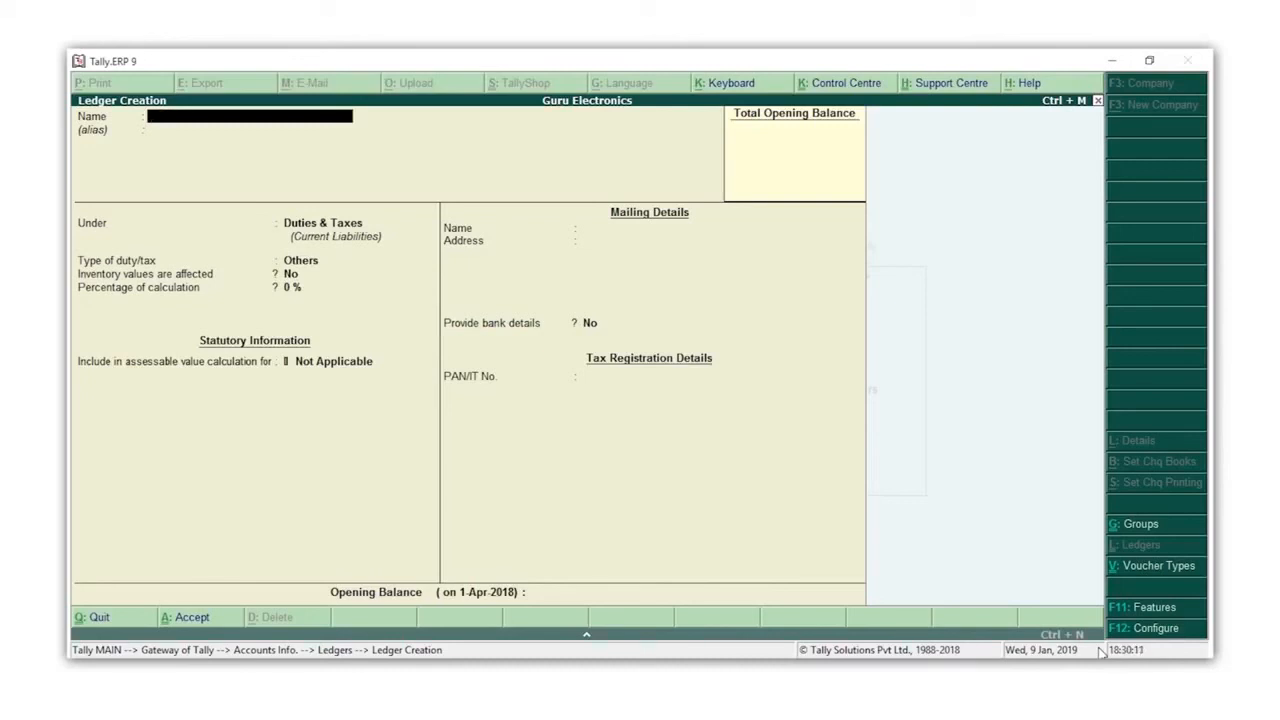
Create the SGST ledger under Duties & Taxes as GST, tax type State Tax
{"action": "type", "text": "SGST"}
{"action": "key", "text": "Return"}
{"action": "key", "text": "Return"}
{"action": "key", "text": "Return"}
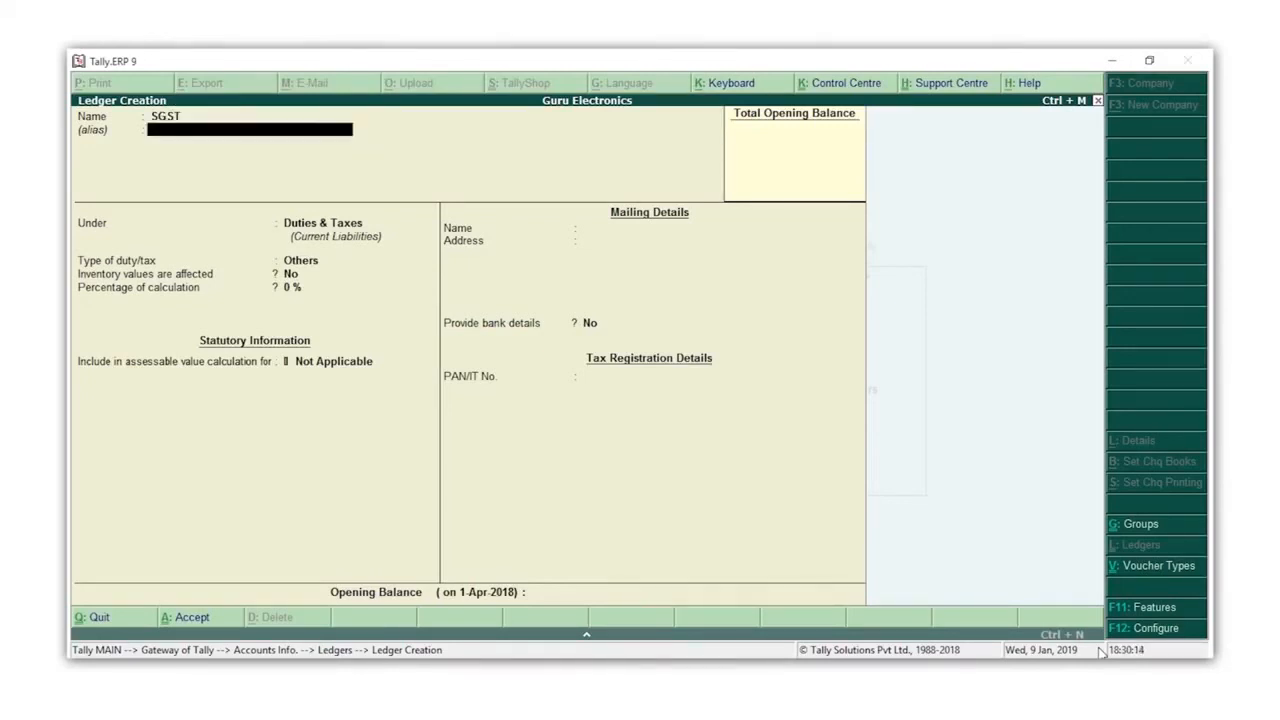
{"action": "key", "text": "Up"}
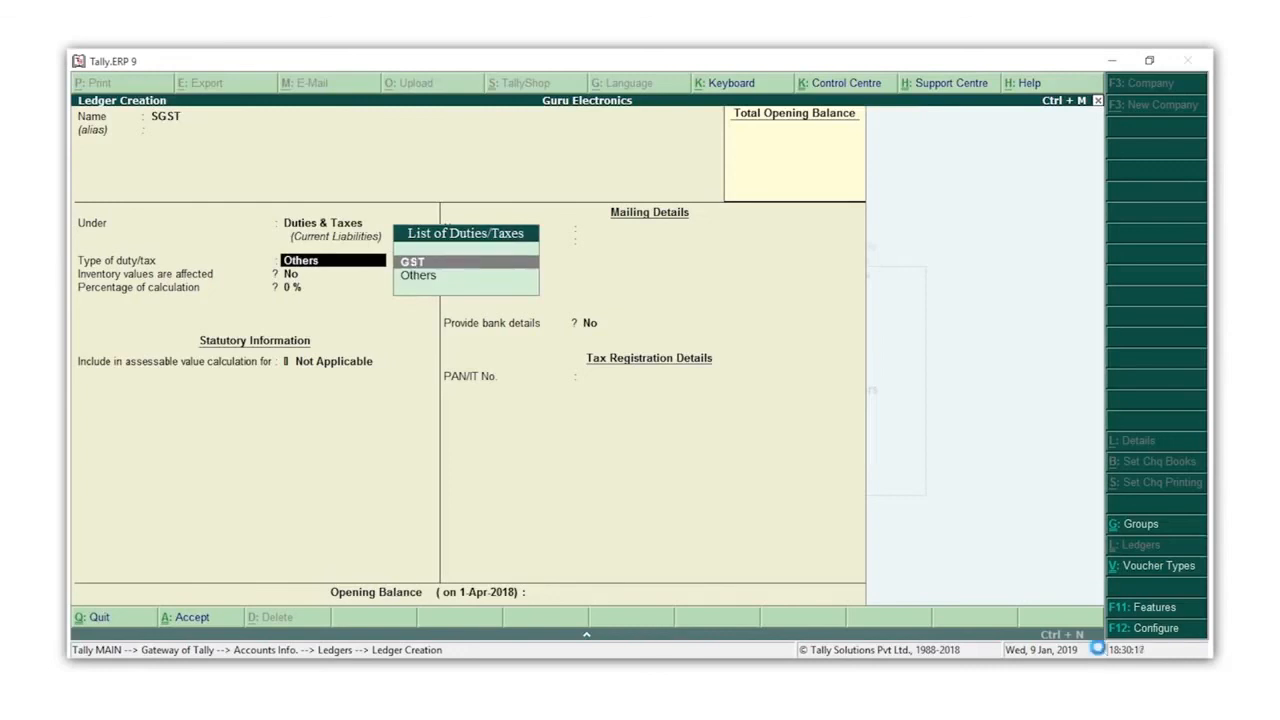
{"action": "key", "text": "Return"}
{"action": "key", "text": "Down"}
{"action": "key", "text": "Down"}
{"action": "key", "text": "Down"}
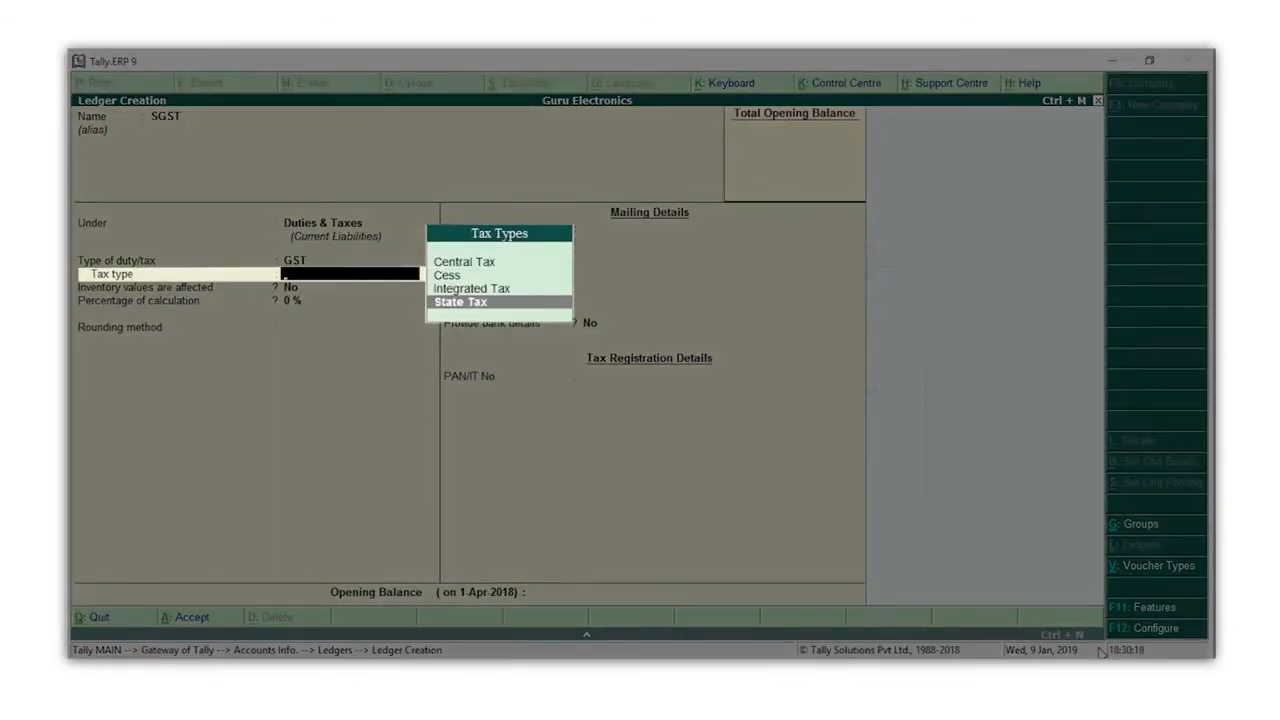
{"action": "key", "text": "Return"}
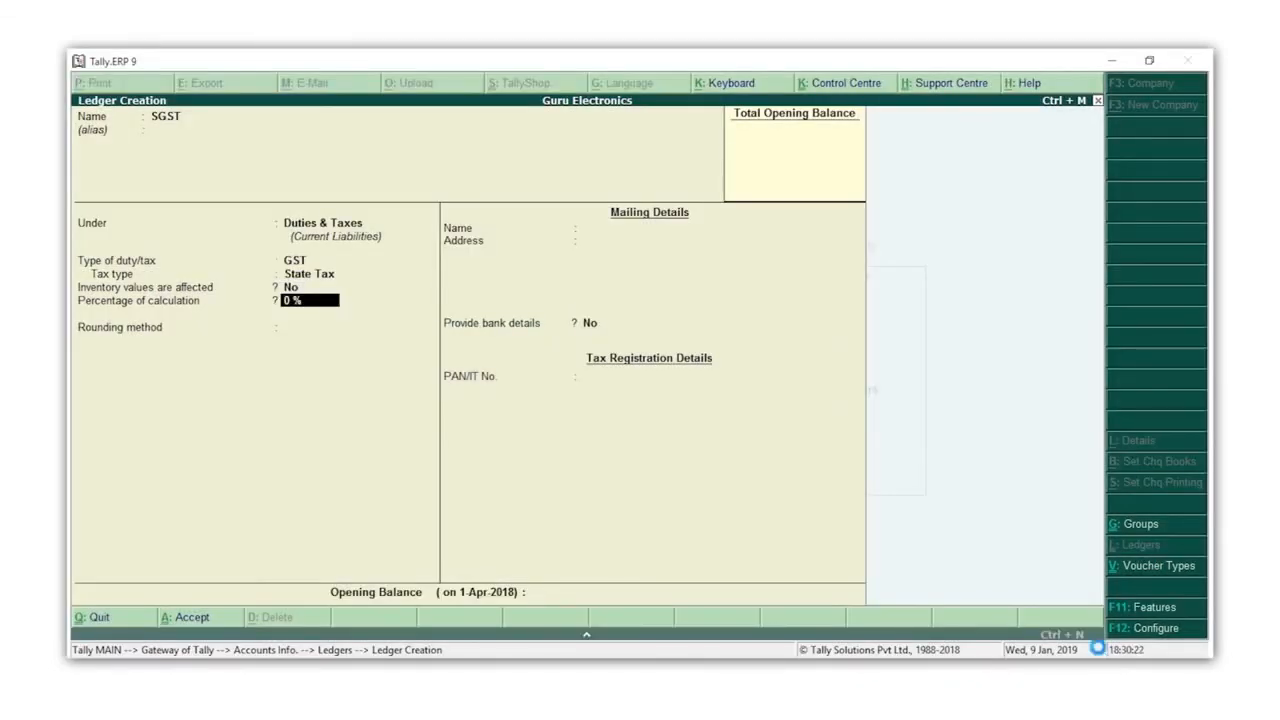
{"action": "key", "text": "ctrl+a"}
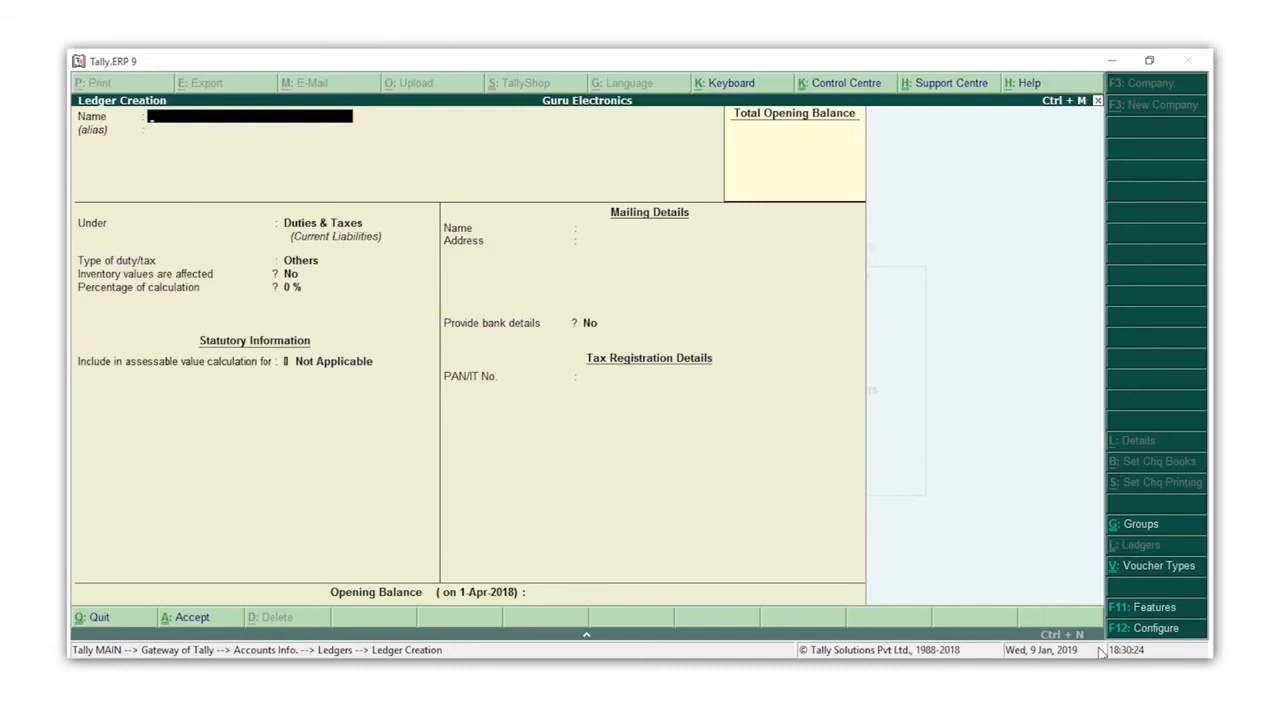
Create the IGST ledger under Duties & Taxes as GST, tax type Integrated Tax
{"action": "type", "text": "IGST"}
{"action": "key", "text": "Return"}
{"action": "key", "text": "Return"}
{"action": "key", "text": "Up"}
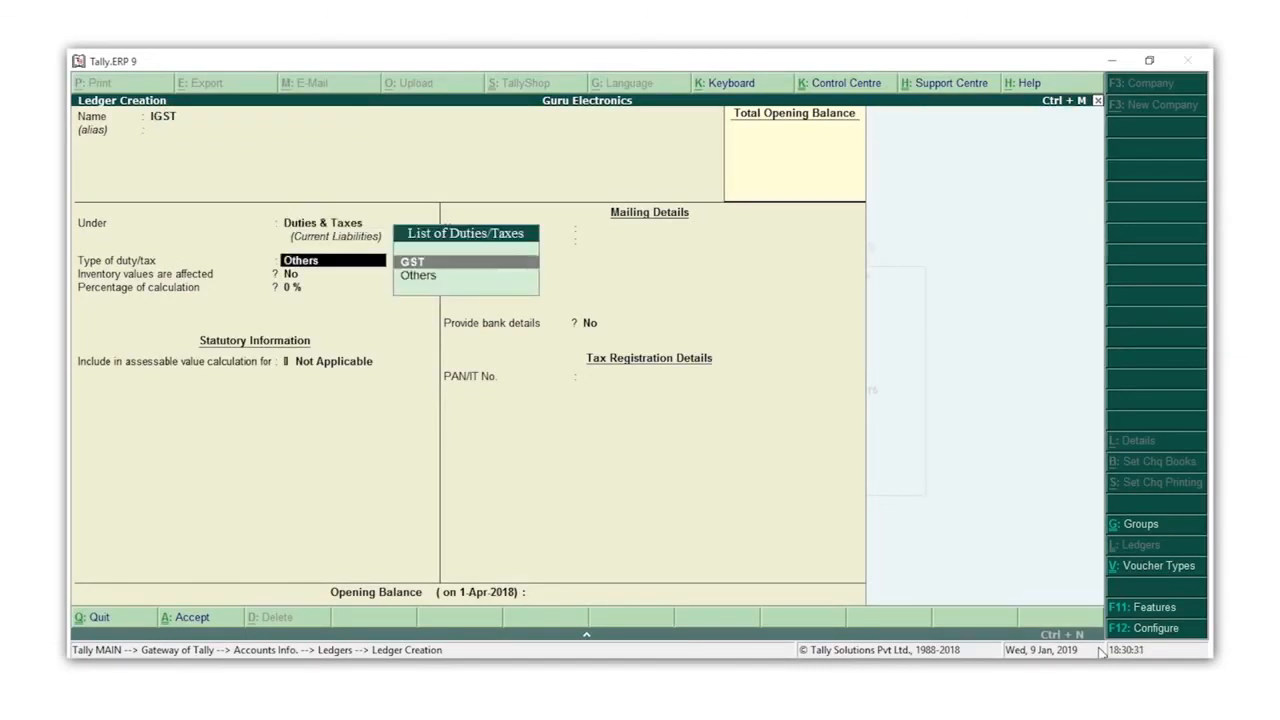
{"action": "key", "text": "Return"}
{"action": "key", "text": "Down"}
{"action": "key", "text": "Down"}
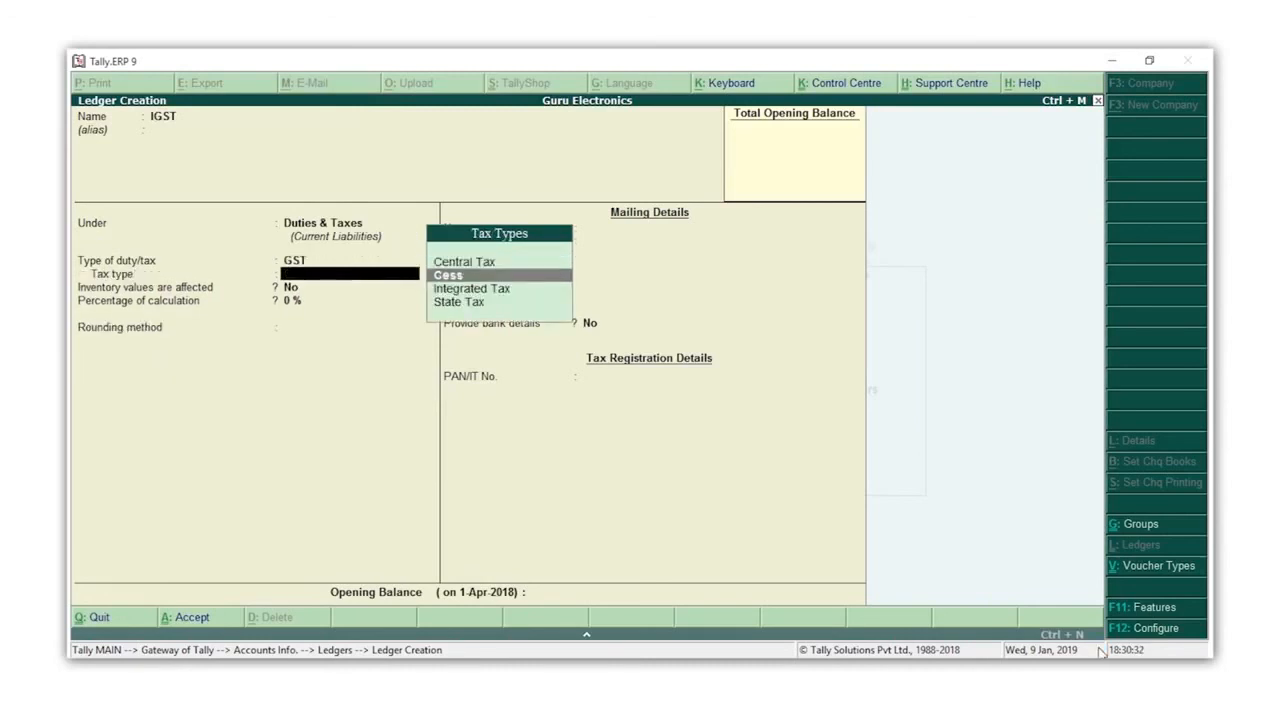
{"action": "key", "text": "Return"}
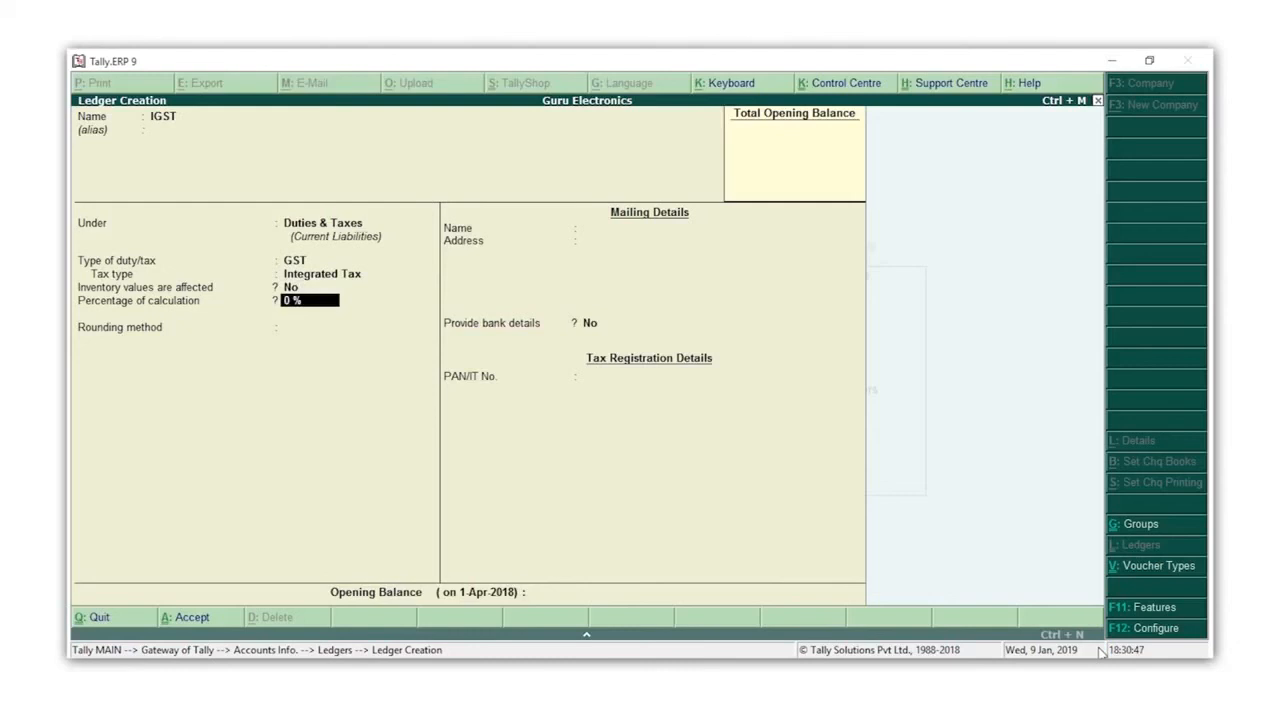
{"action": "key", "text": "ctrl+a"}
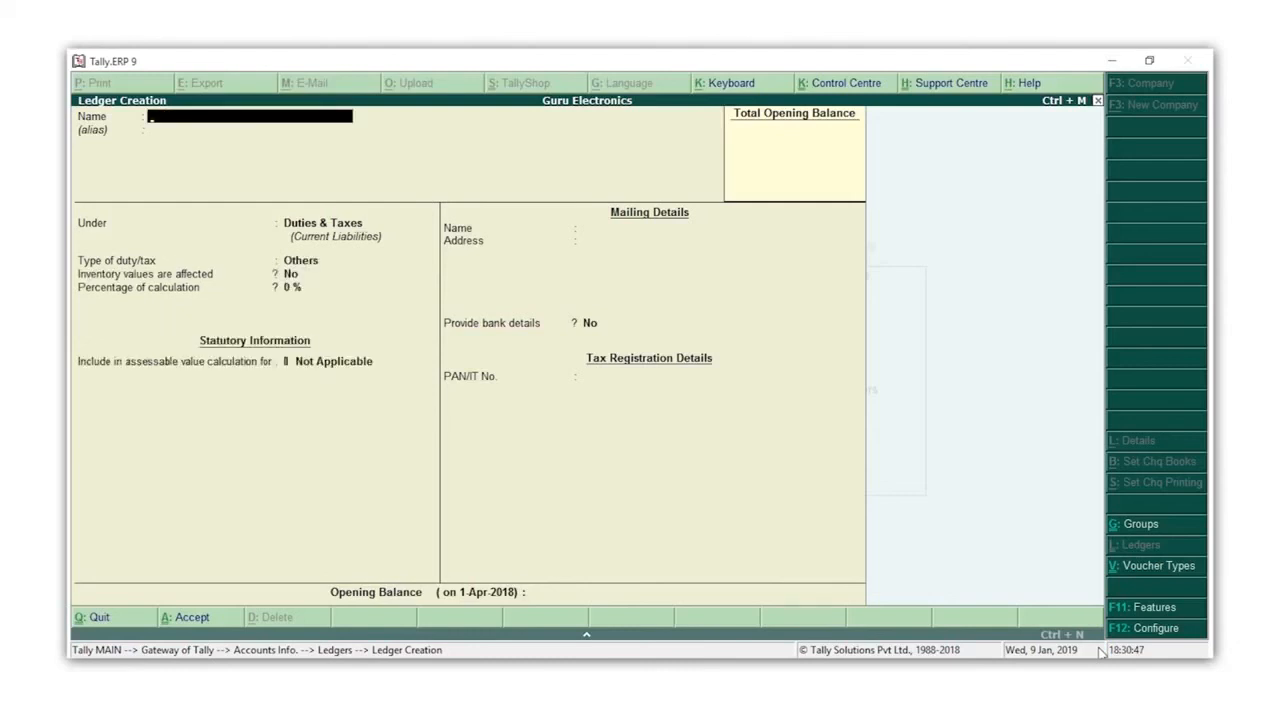